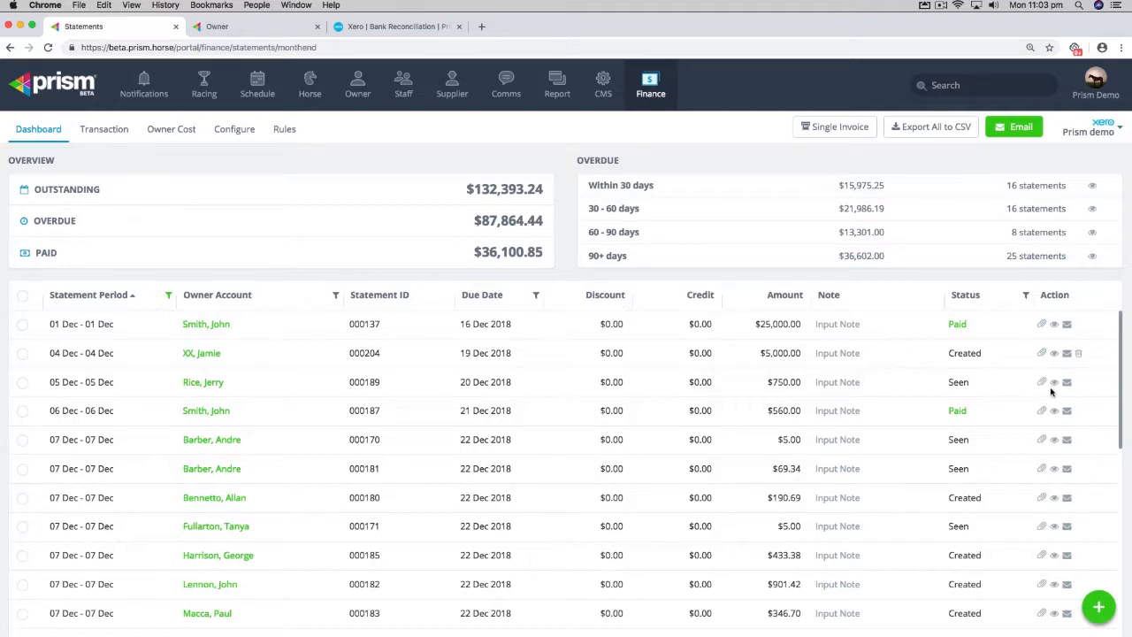
Step: Preview the $5,000.00 statement for 04 Dec and open its payment page to examine the payment amount
left_click(1055, 353)
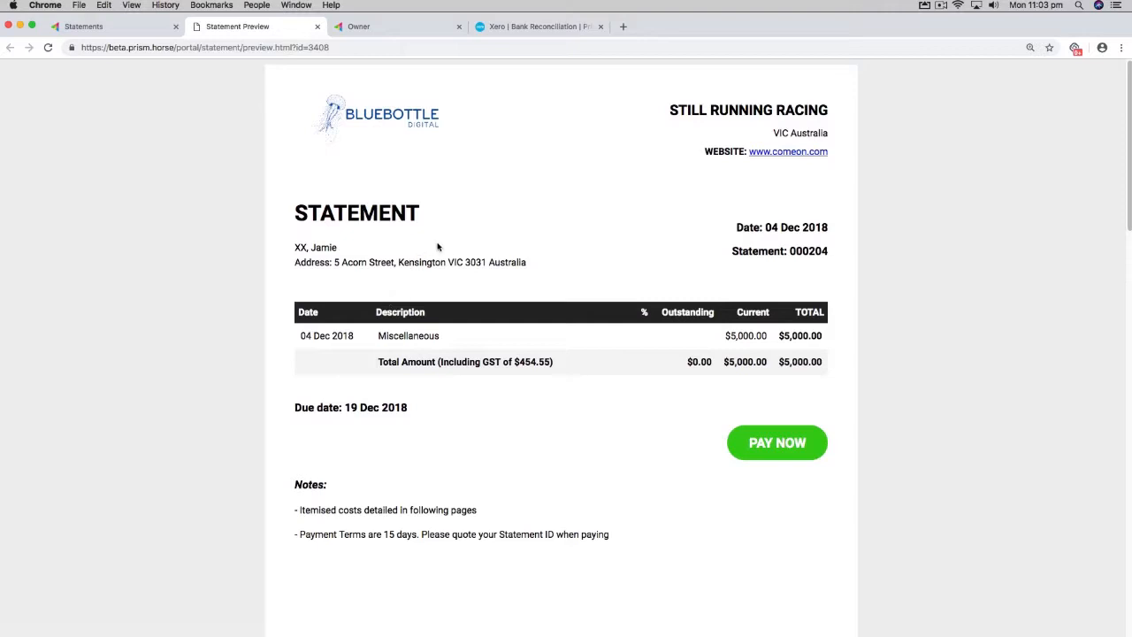
left_click(756, 449)
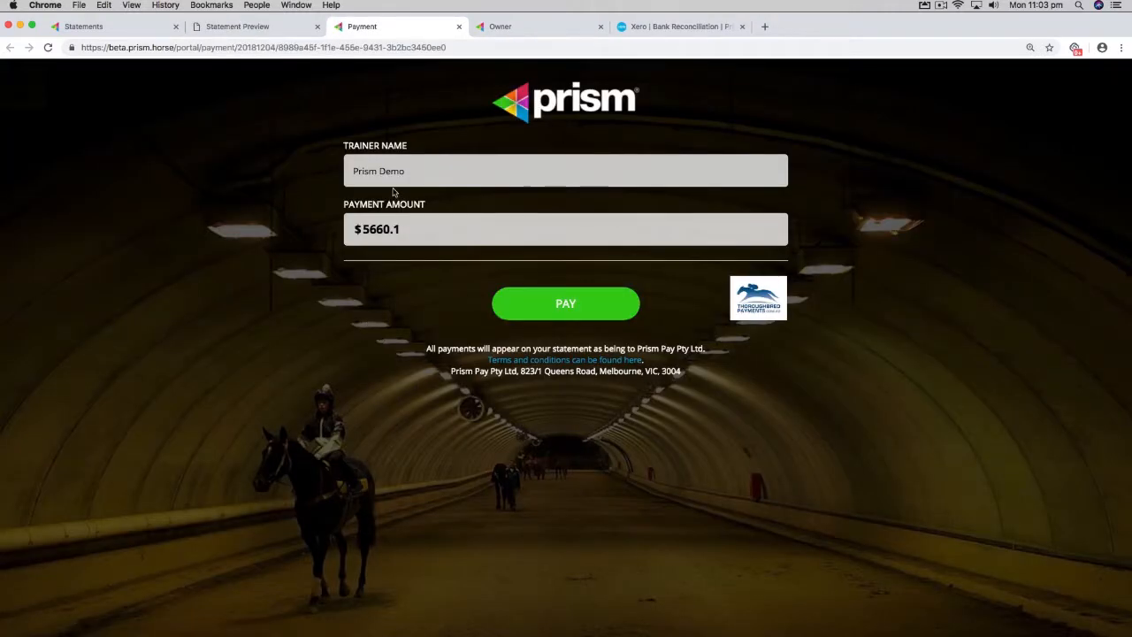
left_click(408, 229)
left_click_drag(407, 229, 351, 231)
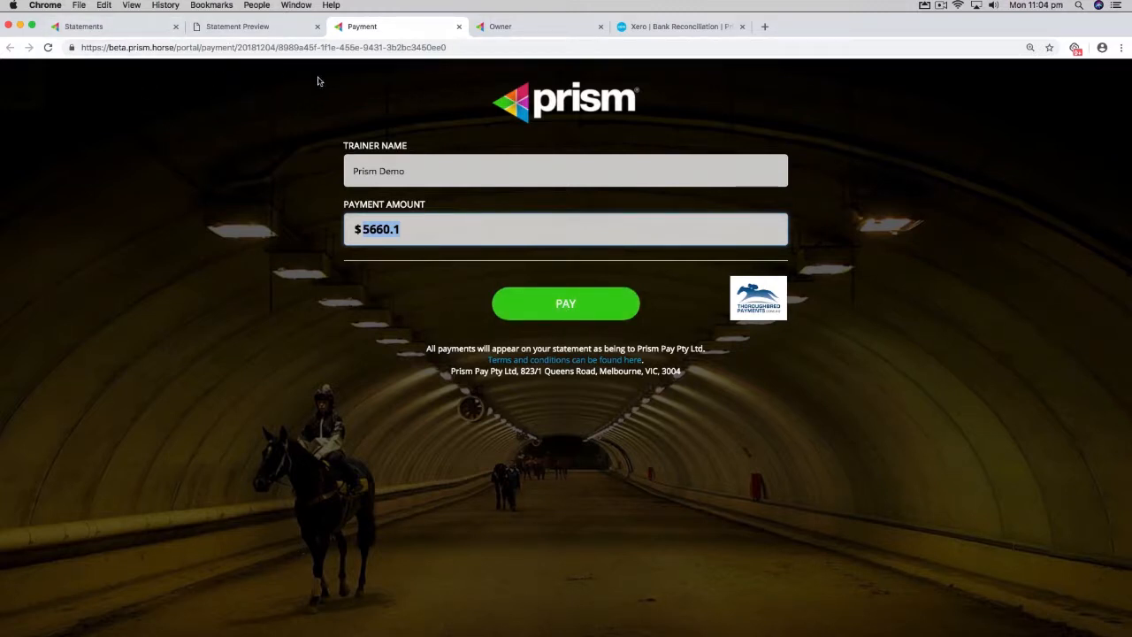
Step: Switch to Xero, open the Prism Demo Bank Account's items to reconcile and confirm the suggested match for the 5,000.00 received line
left_click(662, 27)
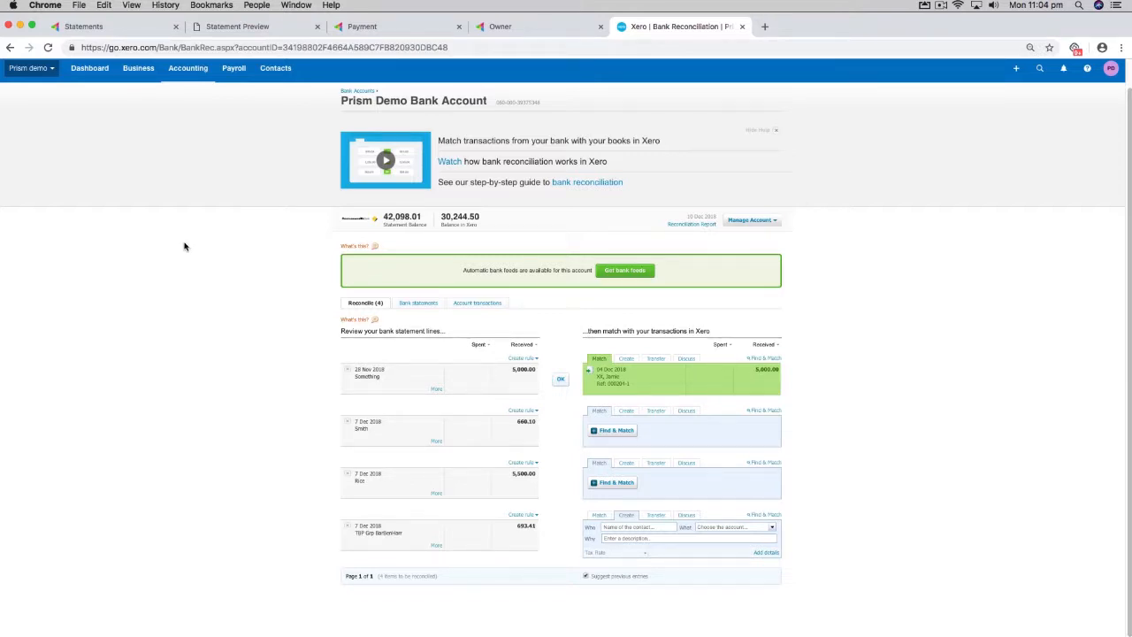
left_click(92, 69)
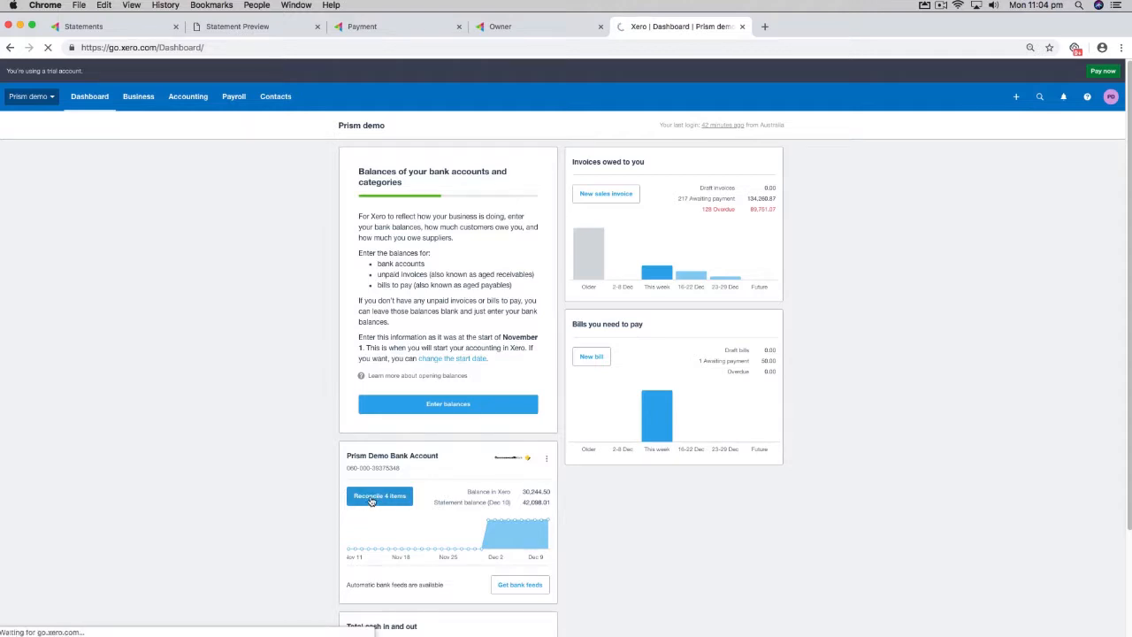
left_click(373, 498)
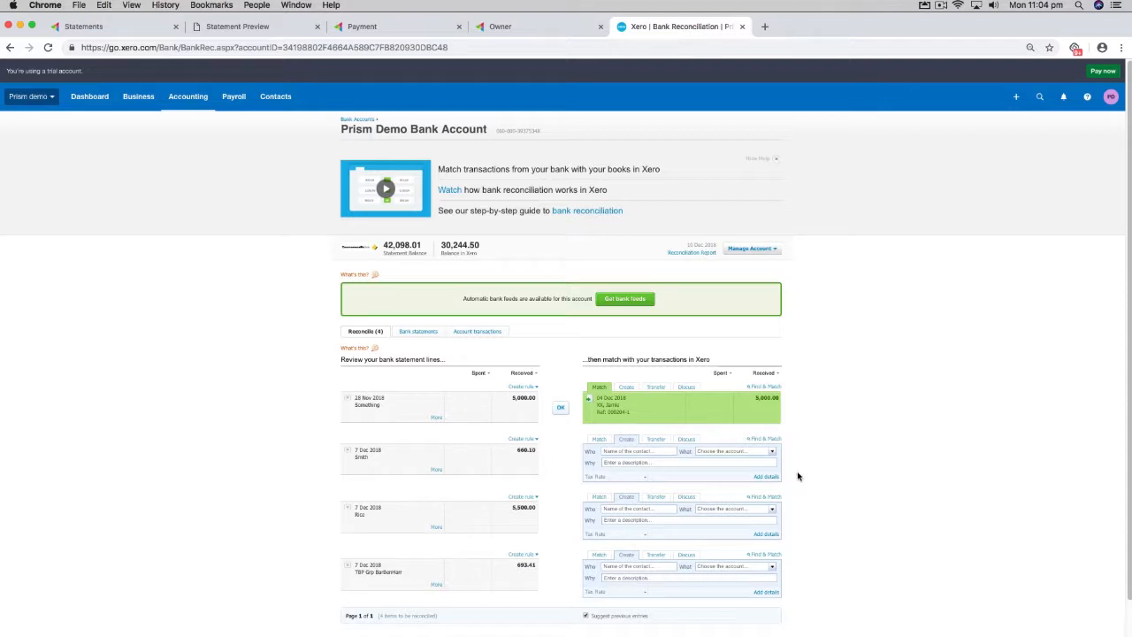
double_click(523, 399)
left_click(560, 408)
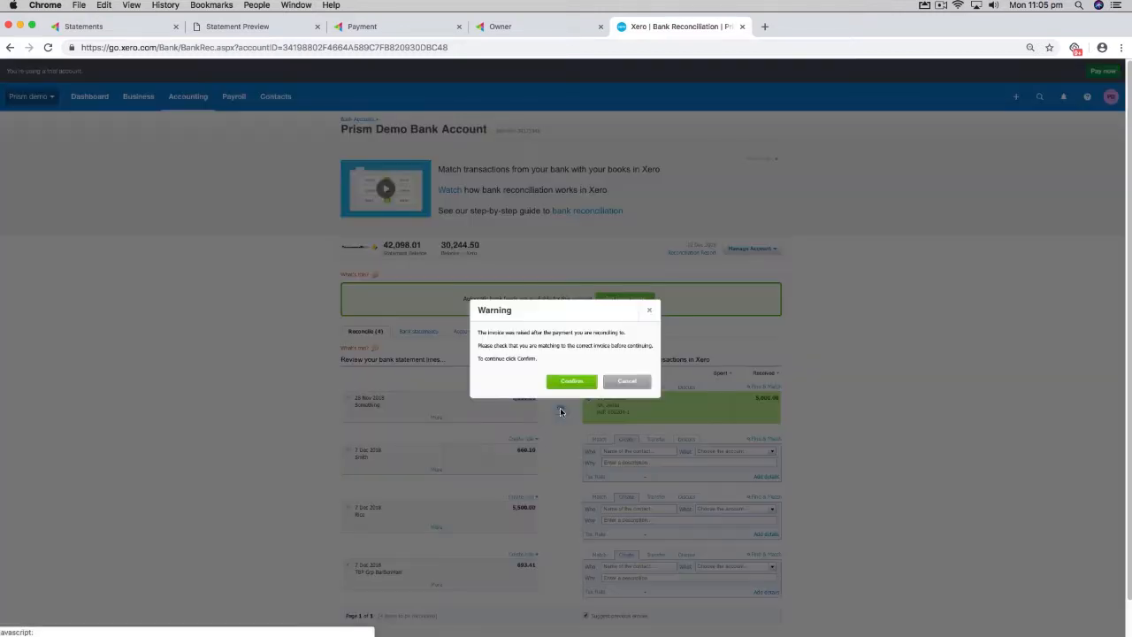
left_click(563, 382)
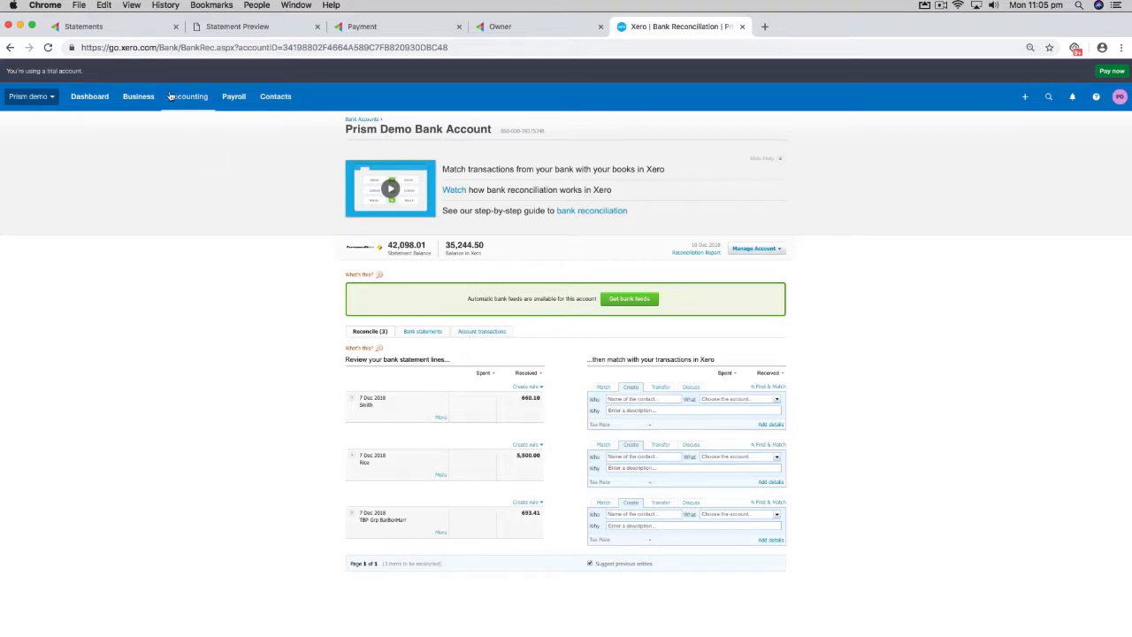
Step: Switch to the Prism statements dashboard, sync it to Xero and reload the page
left_click(136, 31)
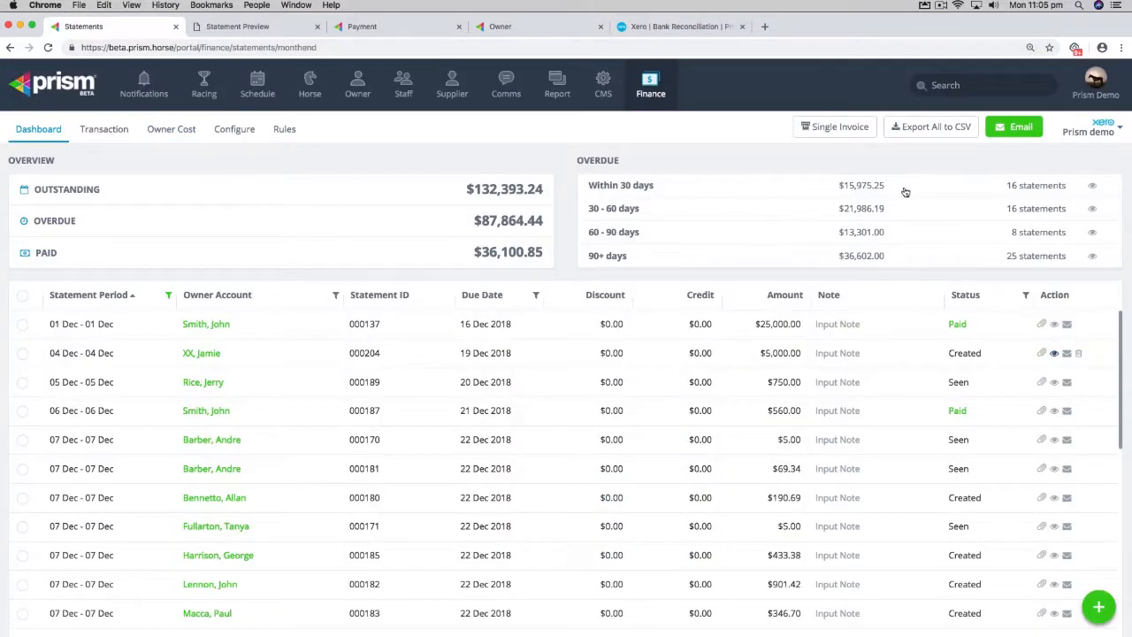
left_click(1094, 133)
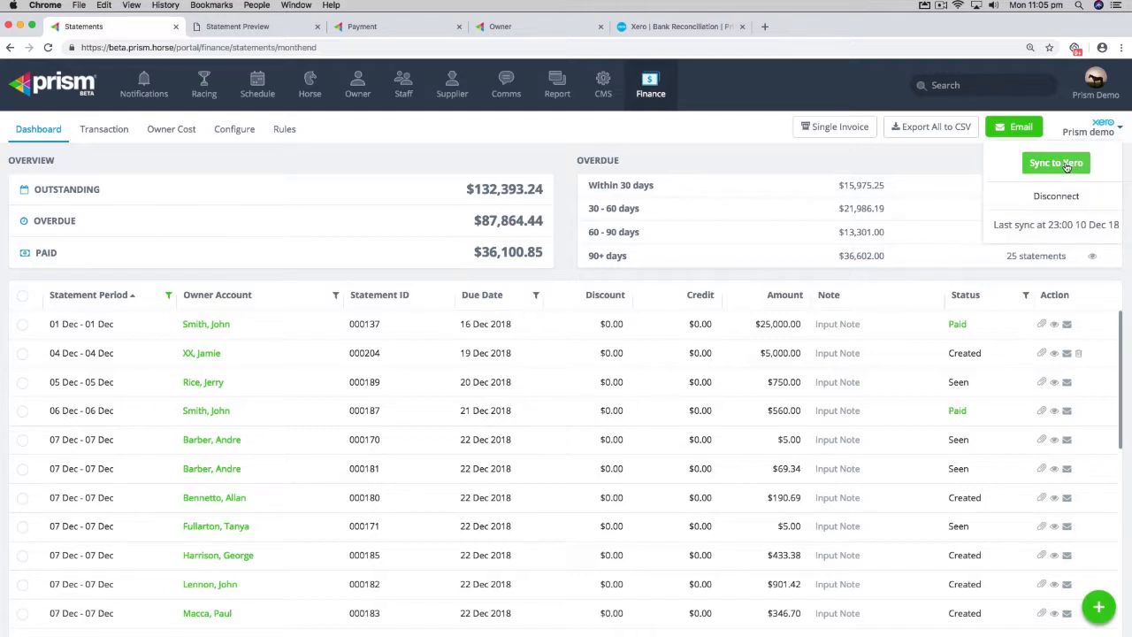
left_click(1061, 164)
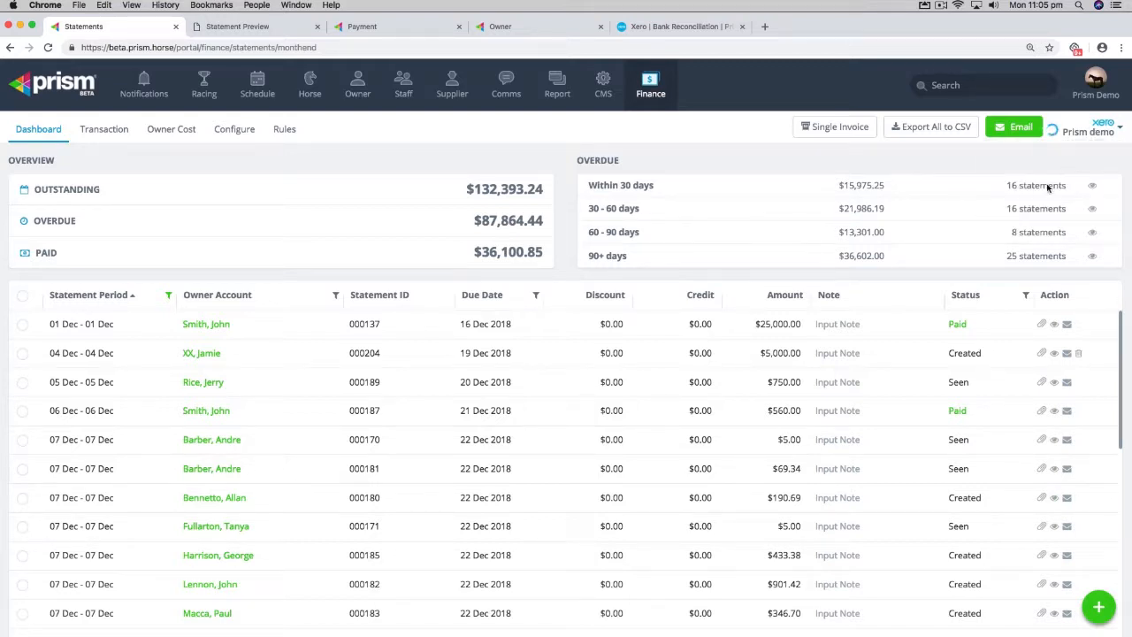
left_click_drag(982, 353, 195, 356)
left_click(98, 376)
left_click_drag(98, 378, 44, 352)
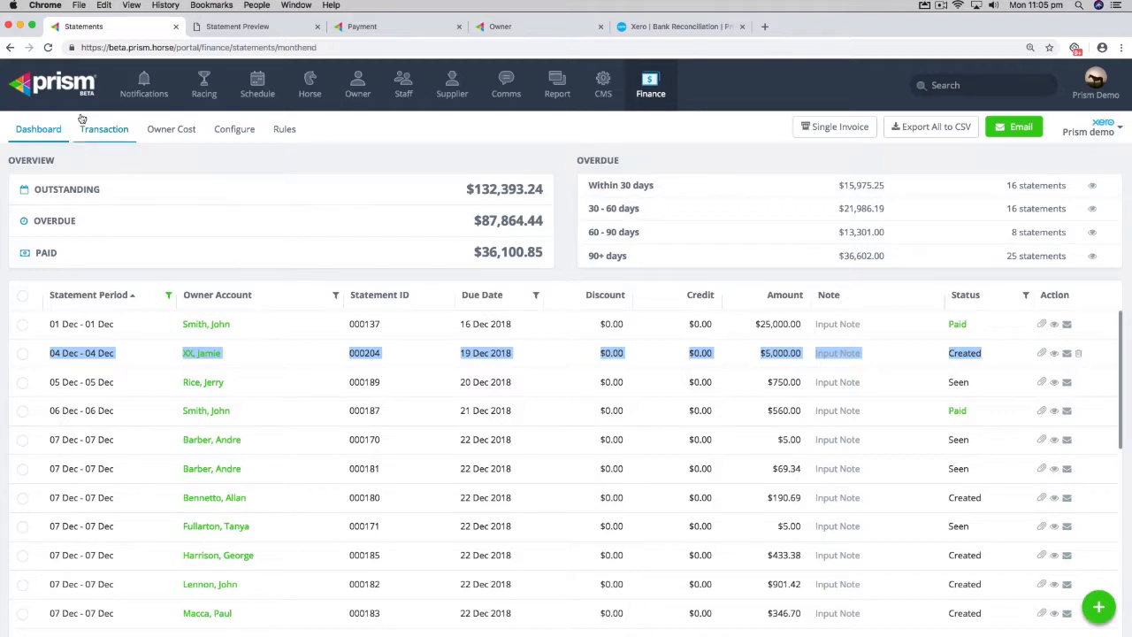
left_click(49, 48)
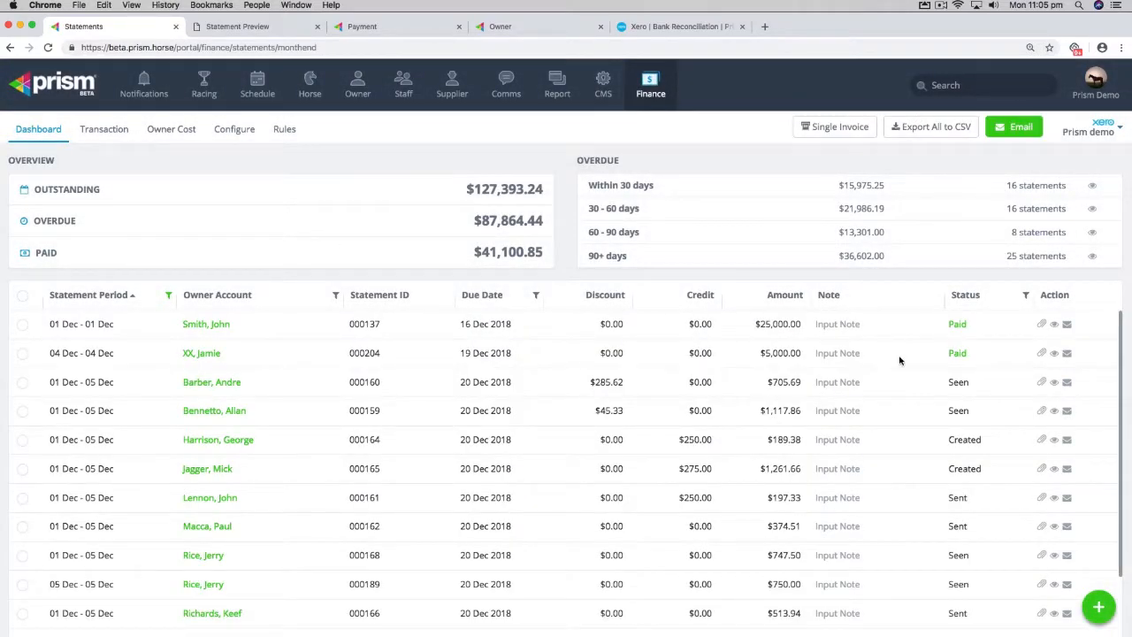
Step: Check the status and amount of the 04 Dec statement in the statements list
left_click_drag(972, 355, 733, 354)
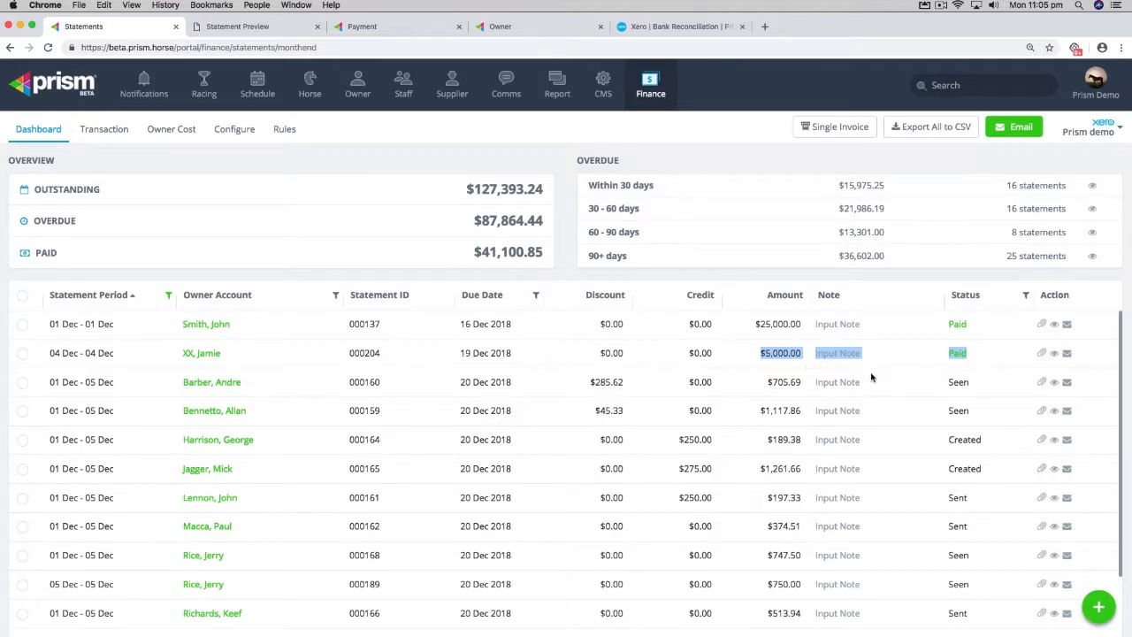
left_click(903, 356)
left_click(743, 351)
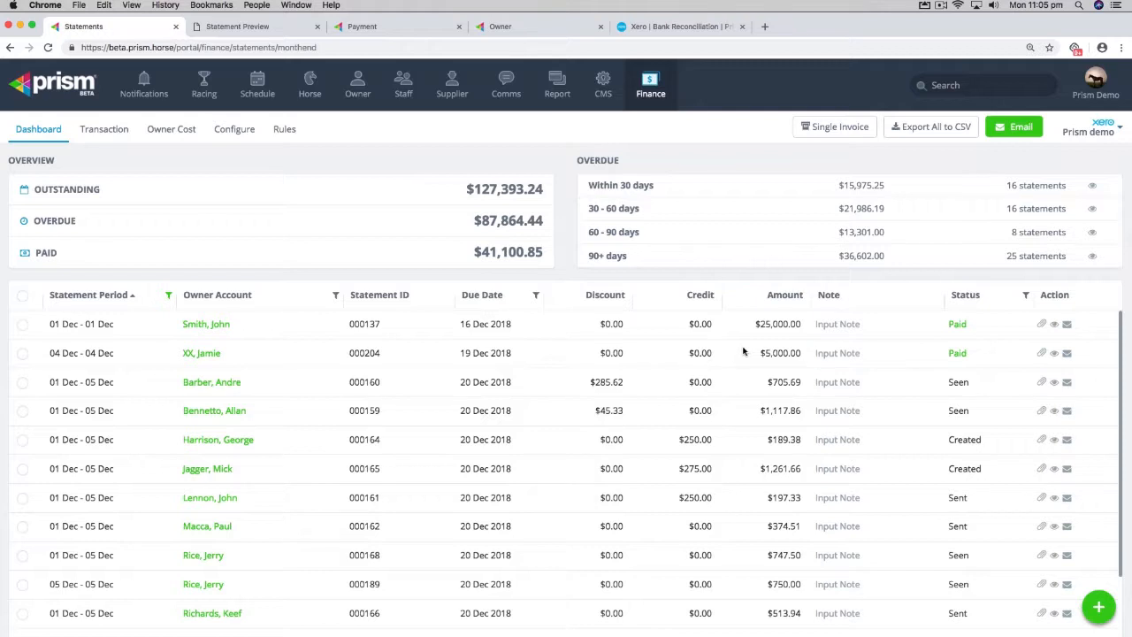
Step: Switch to Xero and search by the customer's surname for transactions matching the 660.10 bank line
left_click(655, 34)
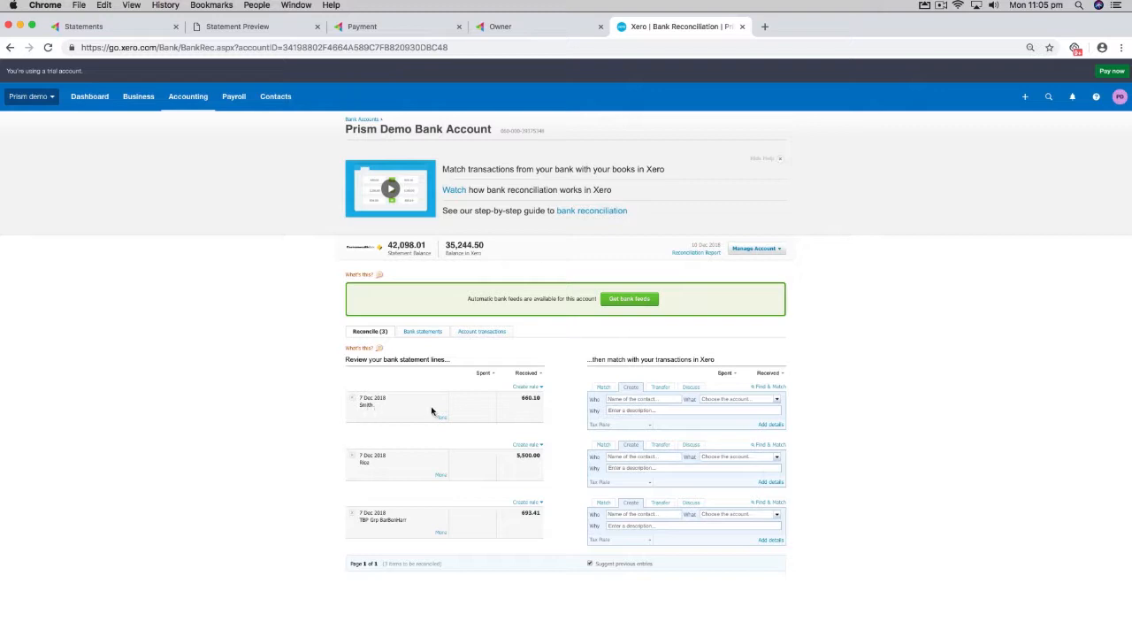
left_click_drag(522, 397, 544, 400)
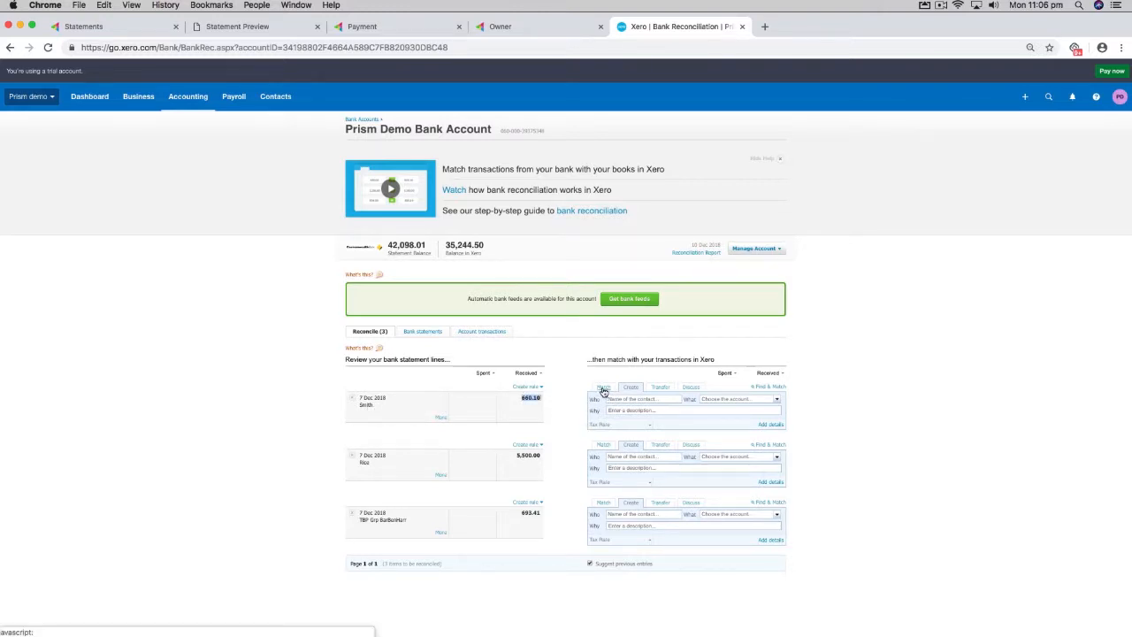
left_click(603, 389)
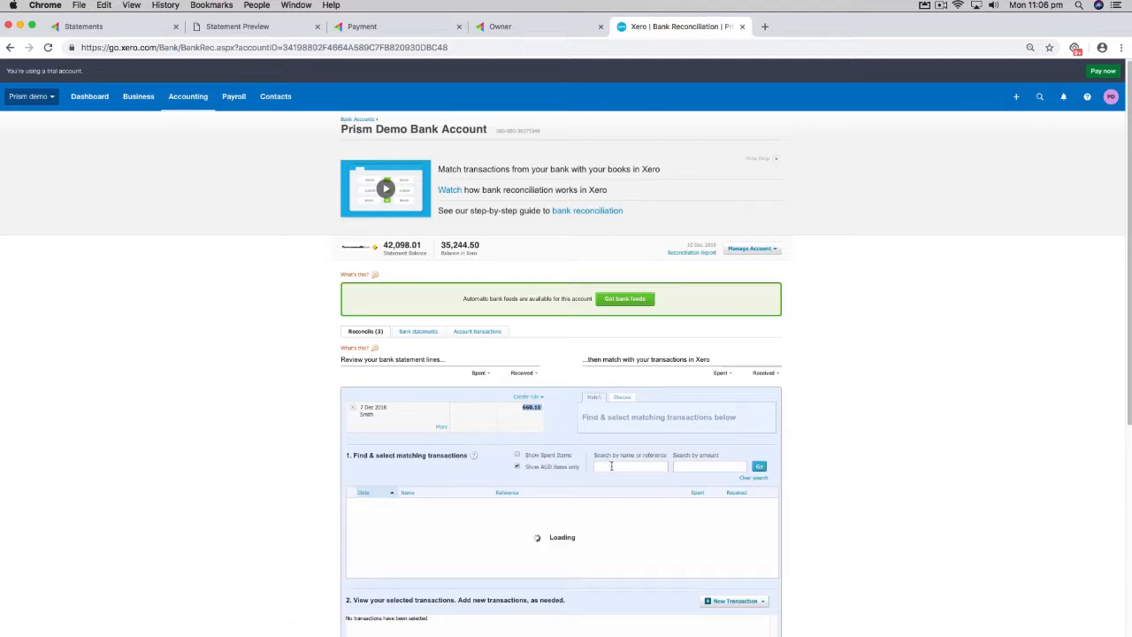
left_click(611, 466)
type("smith")
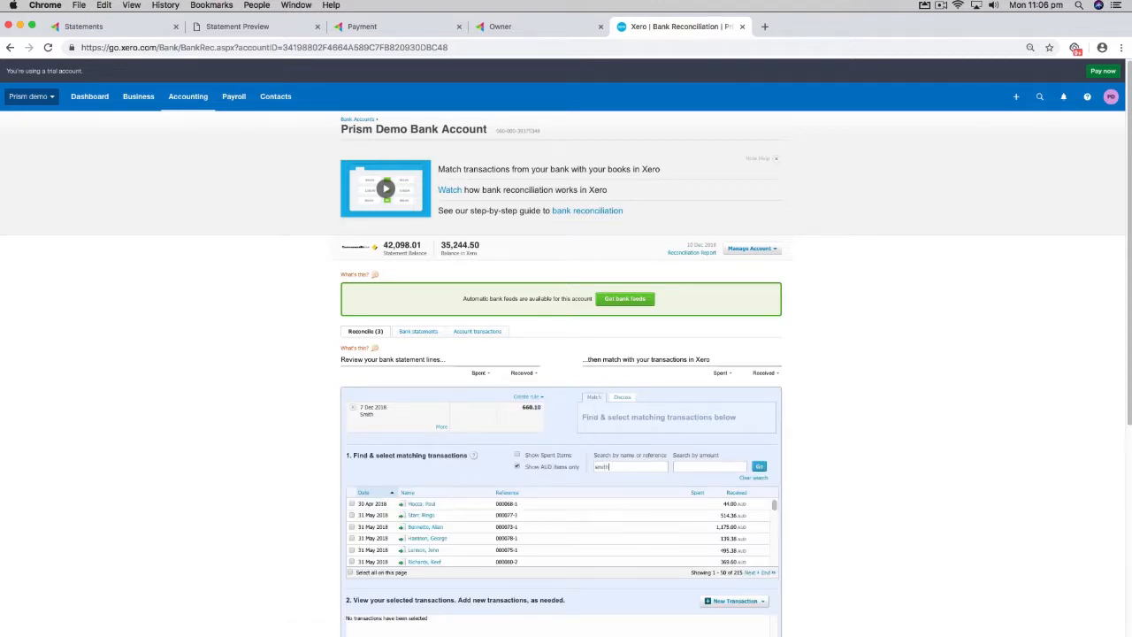
left_click(759, 466)
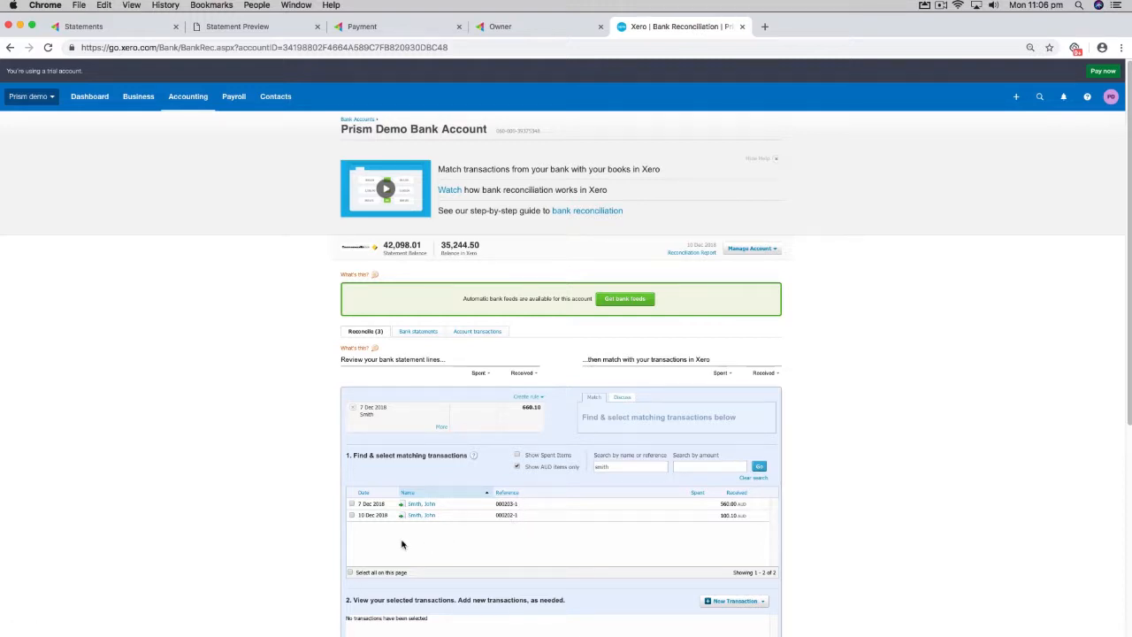
Step: Select the 560.00 and 100.10 transactions and reconcile them with the 660.10 bank line, accepting the date warning
left_click(353, 504)
left_click(352, 515)
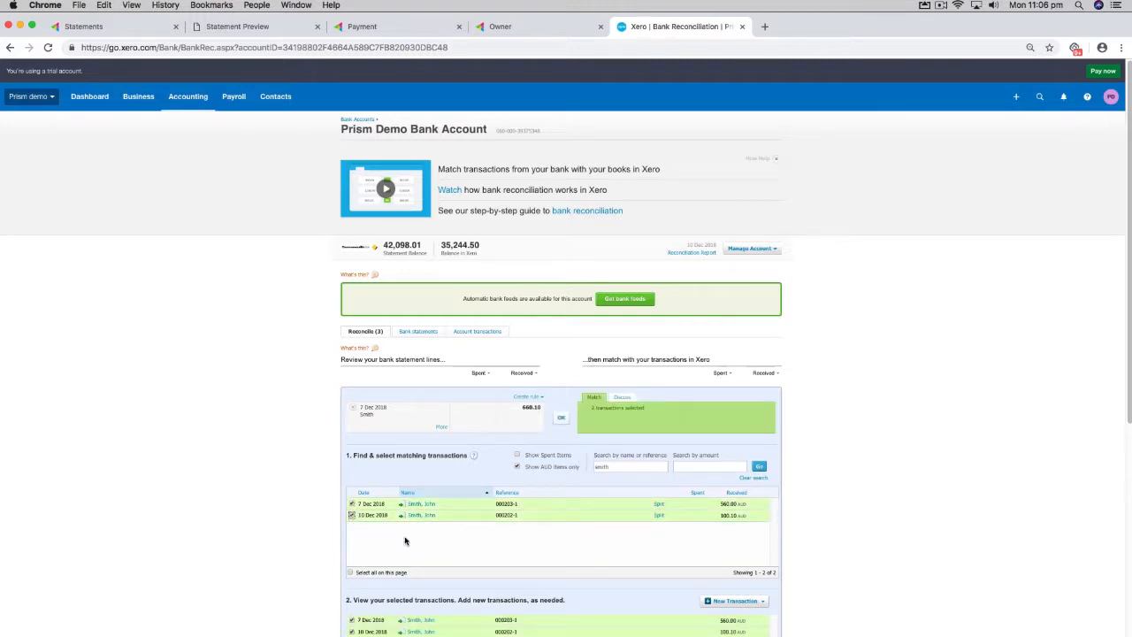
scroll(828, 518, "down", 2)
scroll(808, 553, "down", 2)
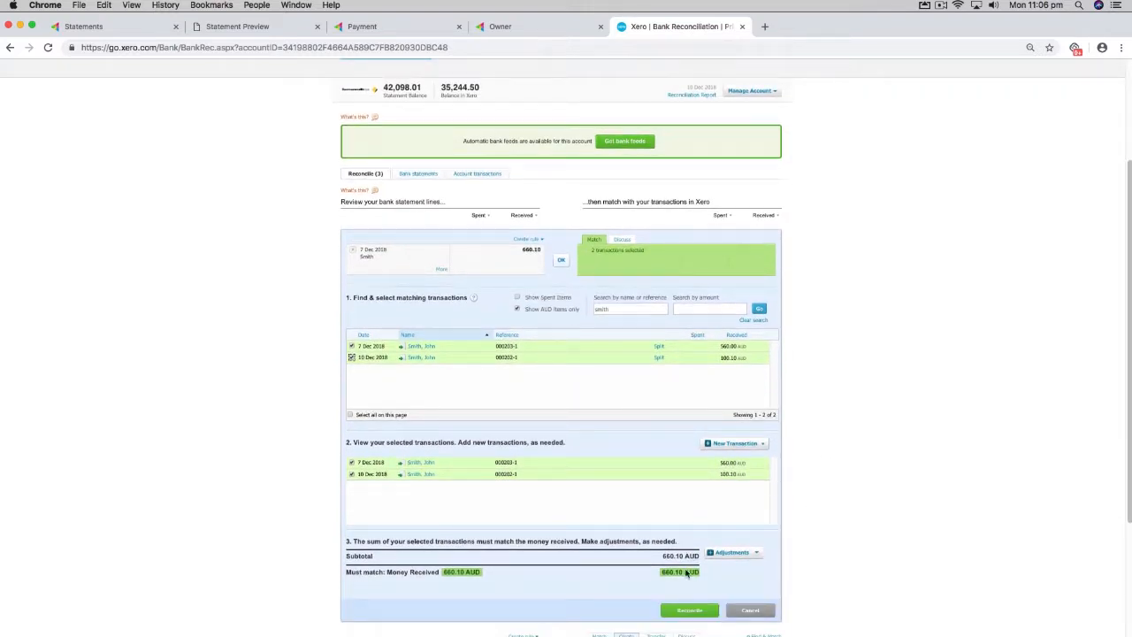
left_click_drag(513, 253, 557, 254)
left_click(560, 263)
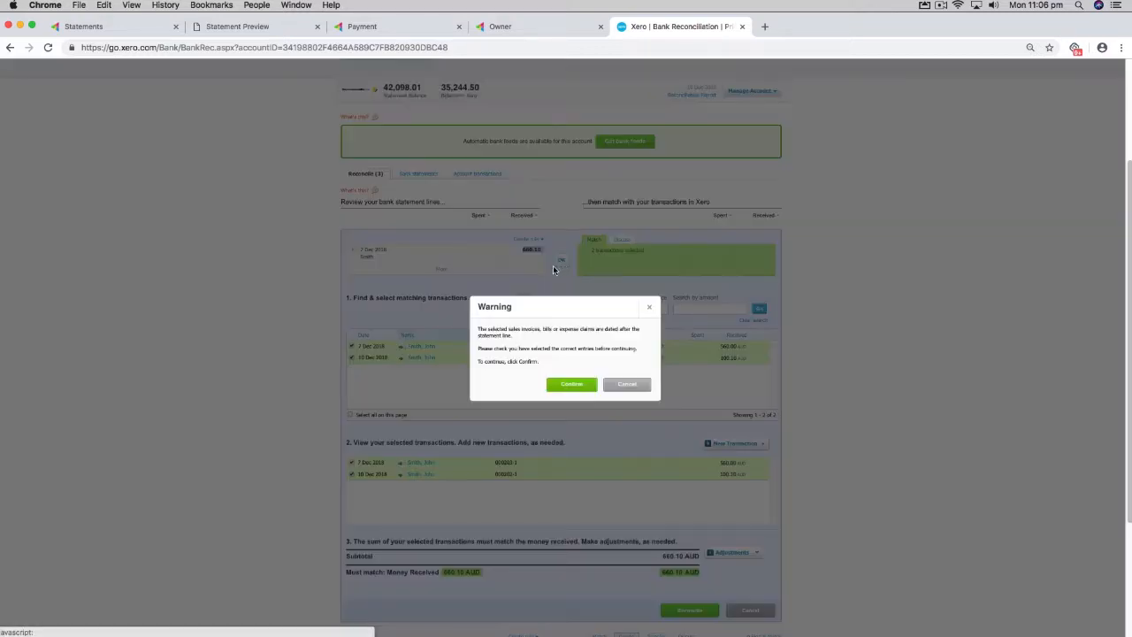
left_click(572, 385)
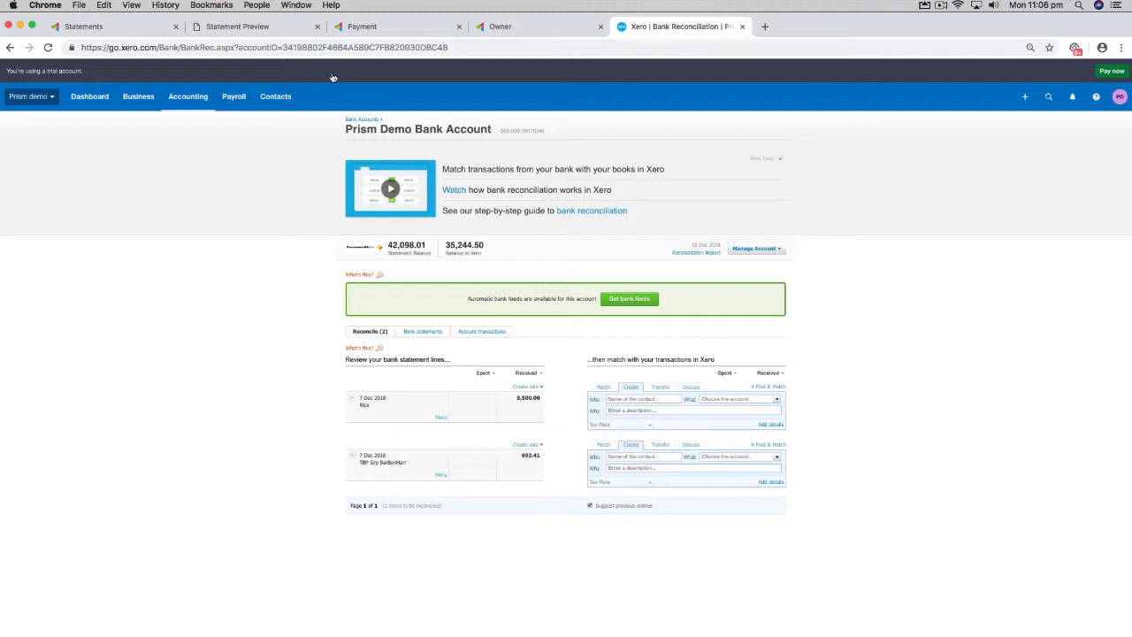
Step: Switch to the owner's account in Prism, dismiss the synchronisation notice and check the outstanding amount
left_click(487, 26)
left_click(705, 236)
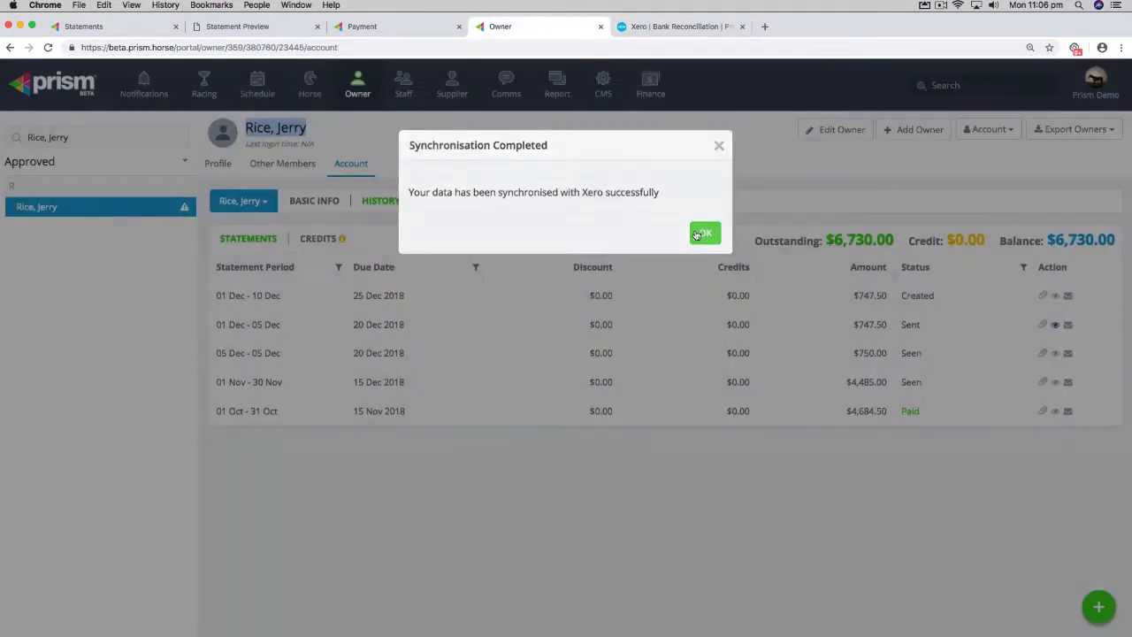
left_click_drag(830, 241, 894, 240)
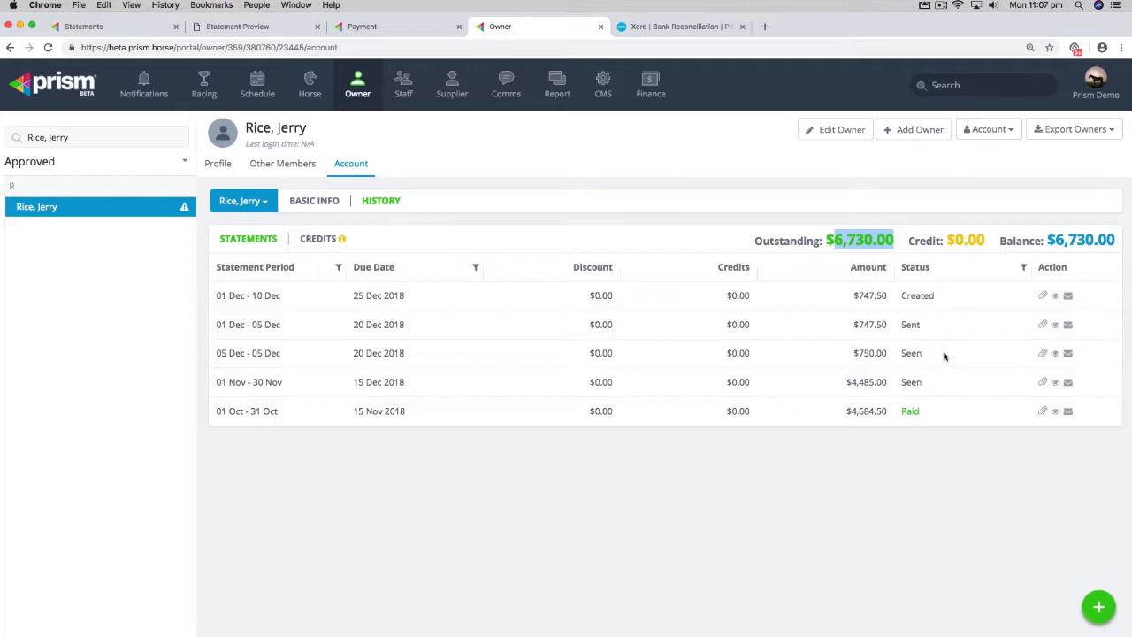
Step: Open the payment page from the owner's 01 Dec - 10 Dec statement preview and set the payment amount to $5500
left_click(1055, 300)
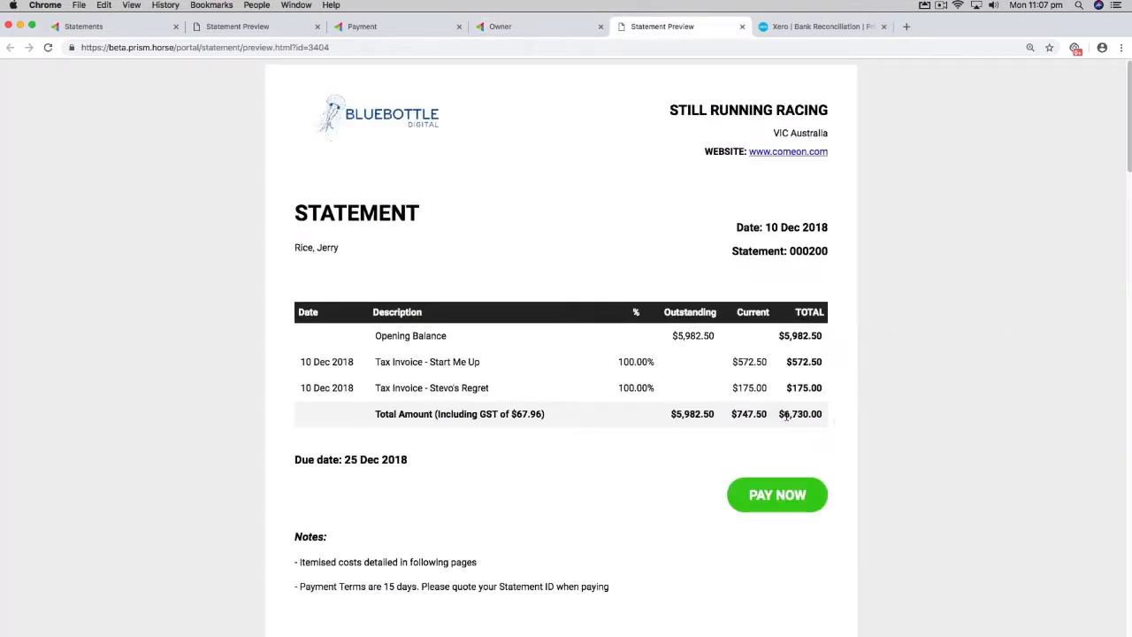
left_click_drag(669, 337, 820, 414)
left_click(784, 498)
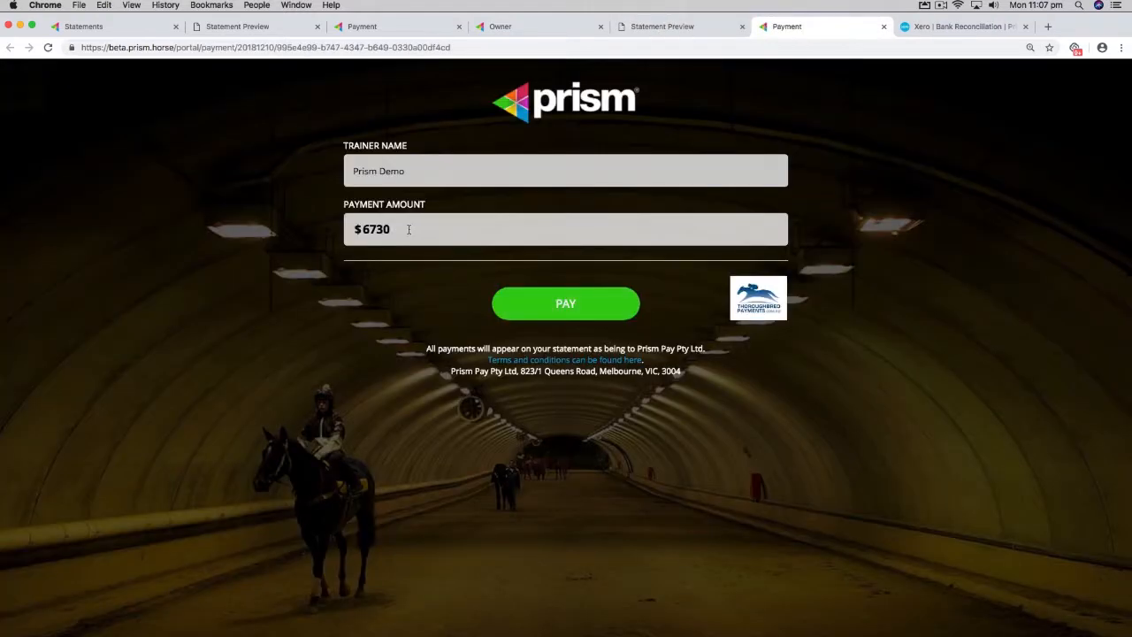
double_click(409, 229)
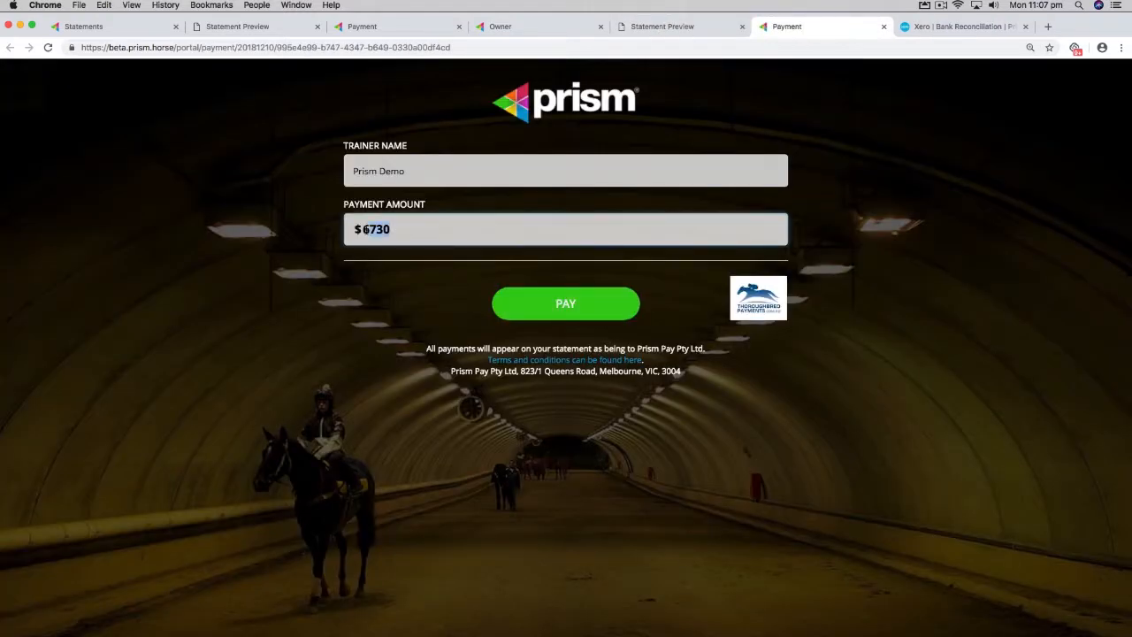
type("5500")
left_click(359, 301)
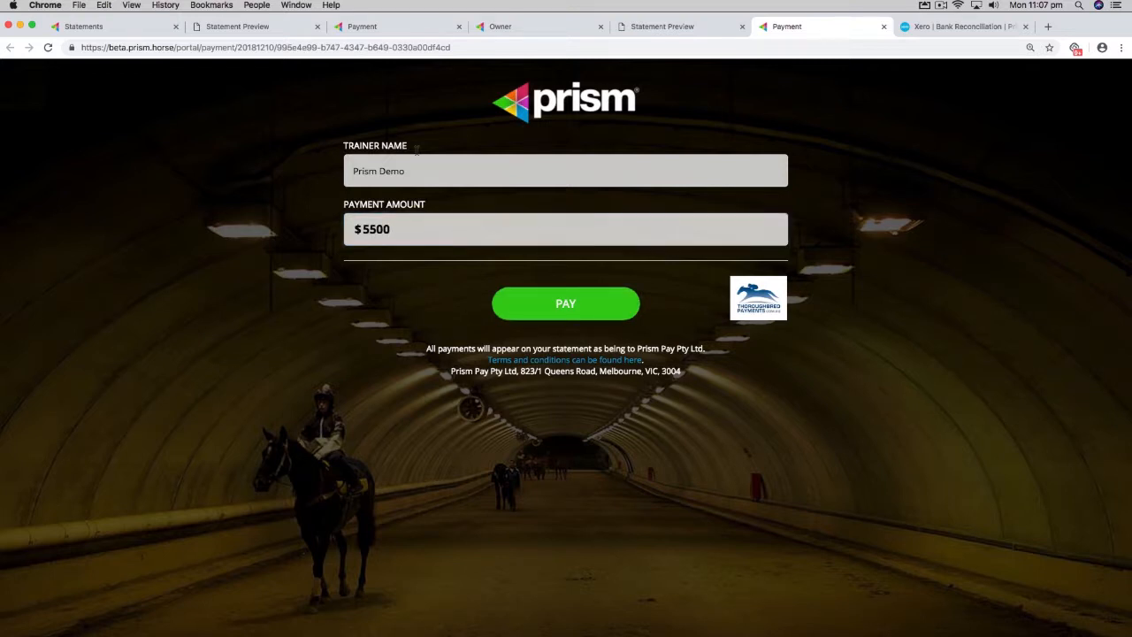
Step: Switch to Xero and search by the owner's surname for transactions matching the 5,500.00 bank line
left_click(935, 27)
left_click_drag(518, 398, 536, 399)
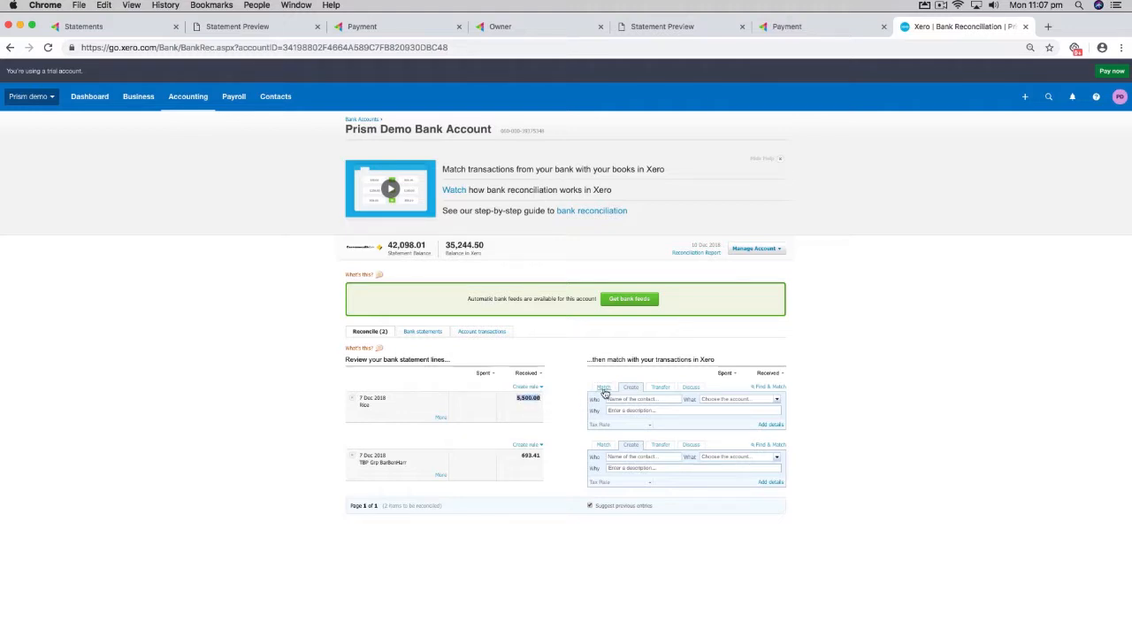
left_click(603, 387)
left_click(614, 467)
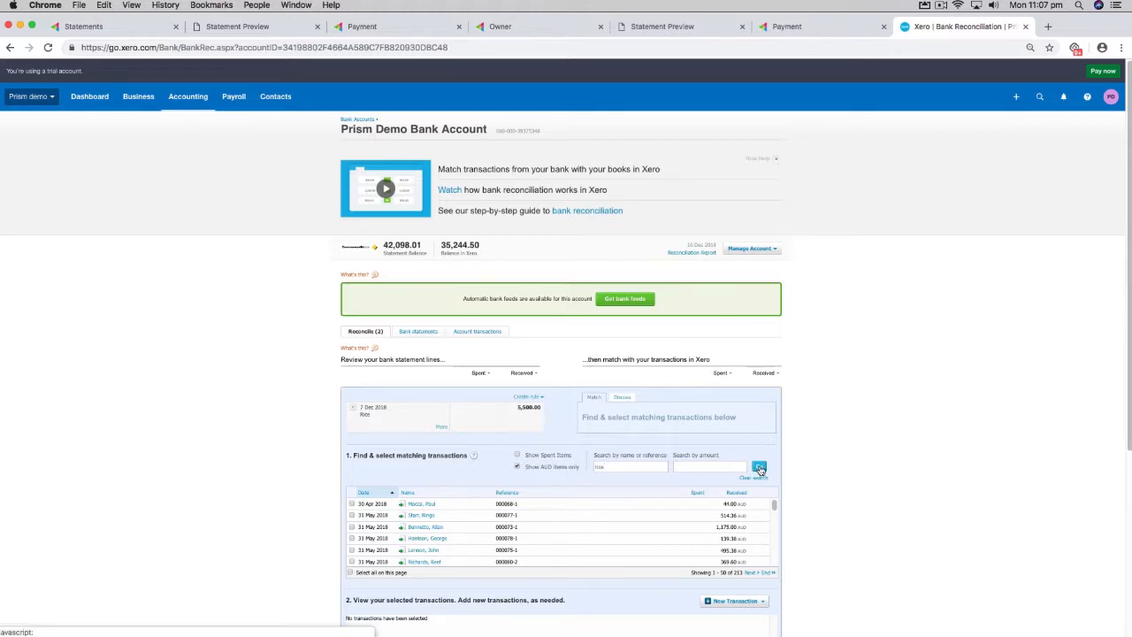
left_click(759, 468)
Step: Select the owner's 3,435.00, 1,050.00, 572.50, 175.00 and 750.00 transactions as matches for the 5,500.00 bank line
scroll(820, 460, "down", 3)
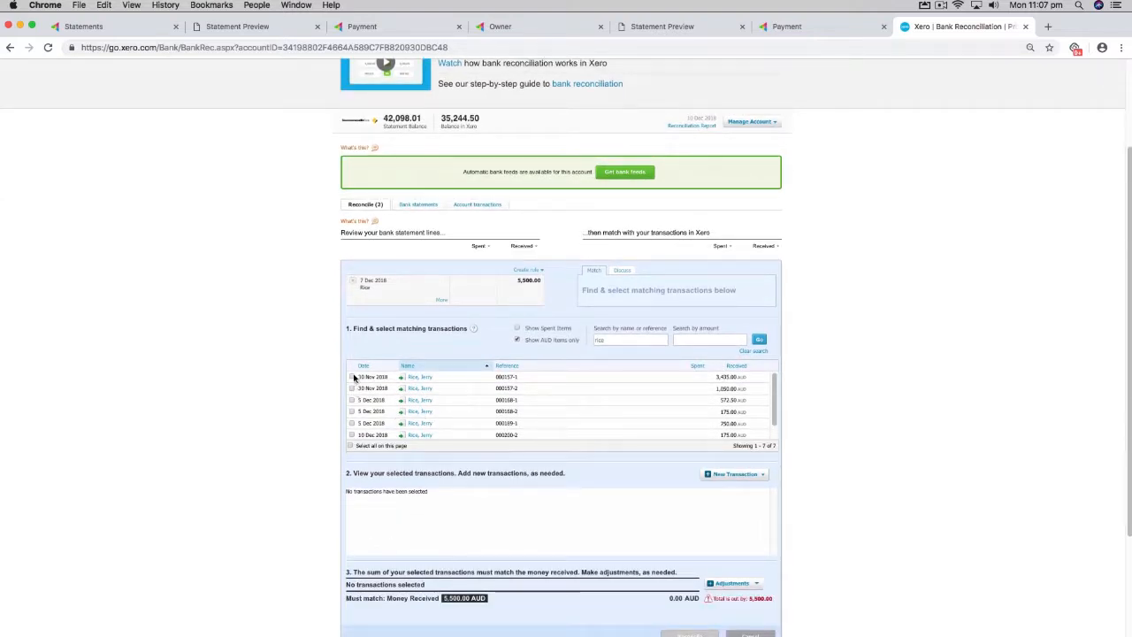
left_click(352, 377)
left_click(353, 388)
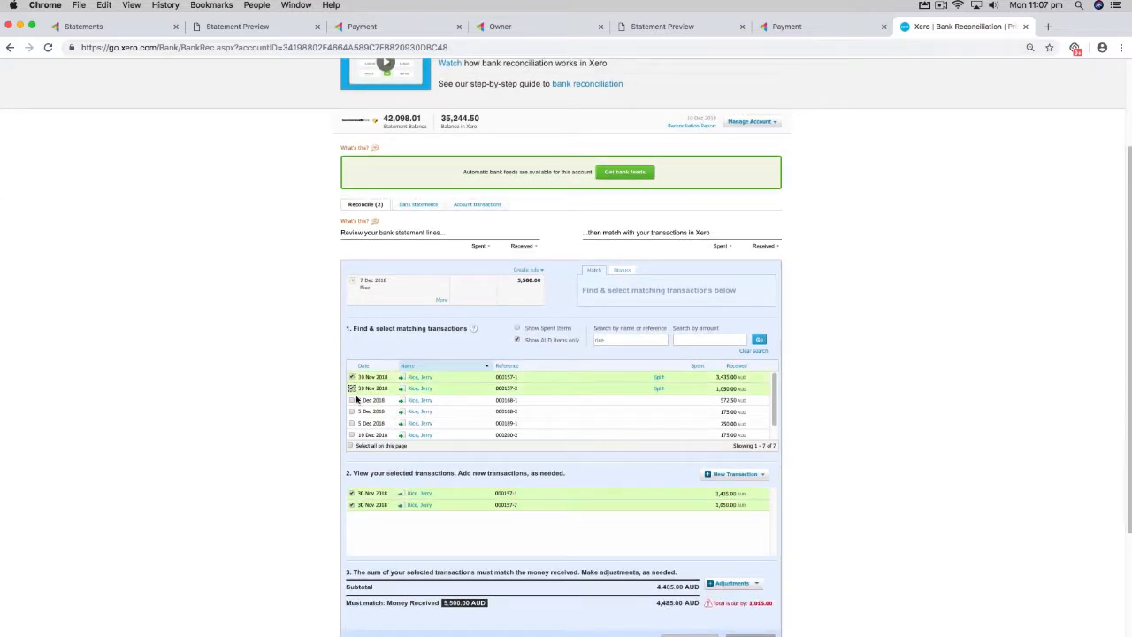
left_click(352, 400)
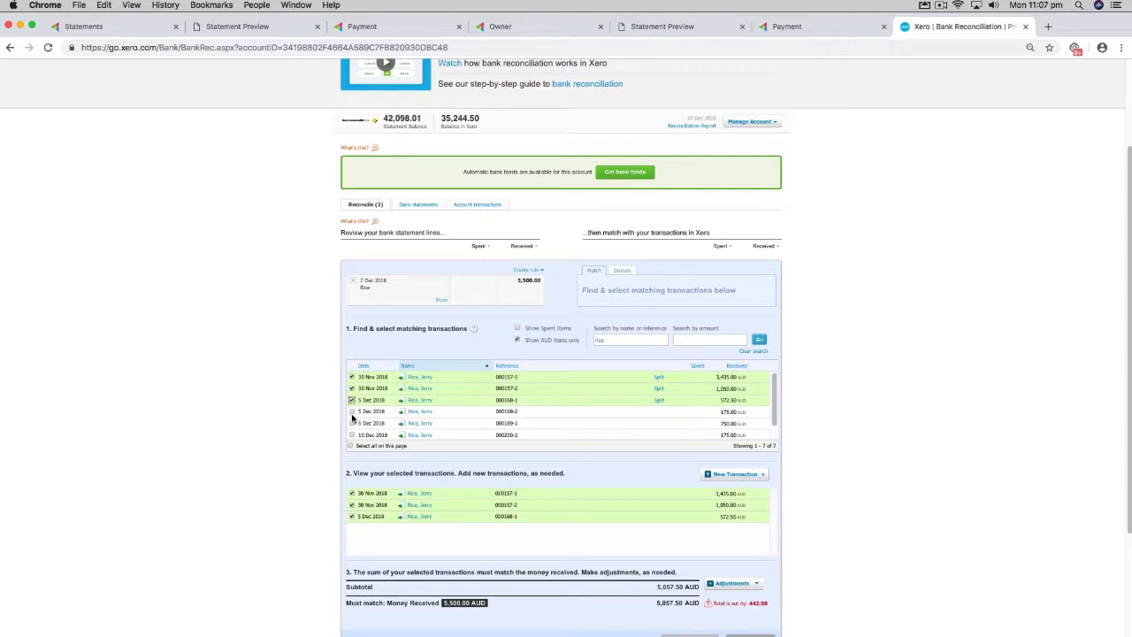
left_click(352, 413)
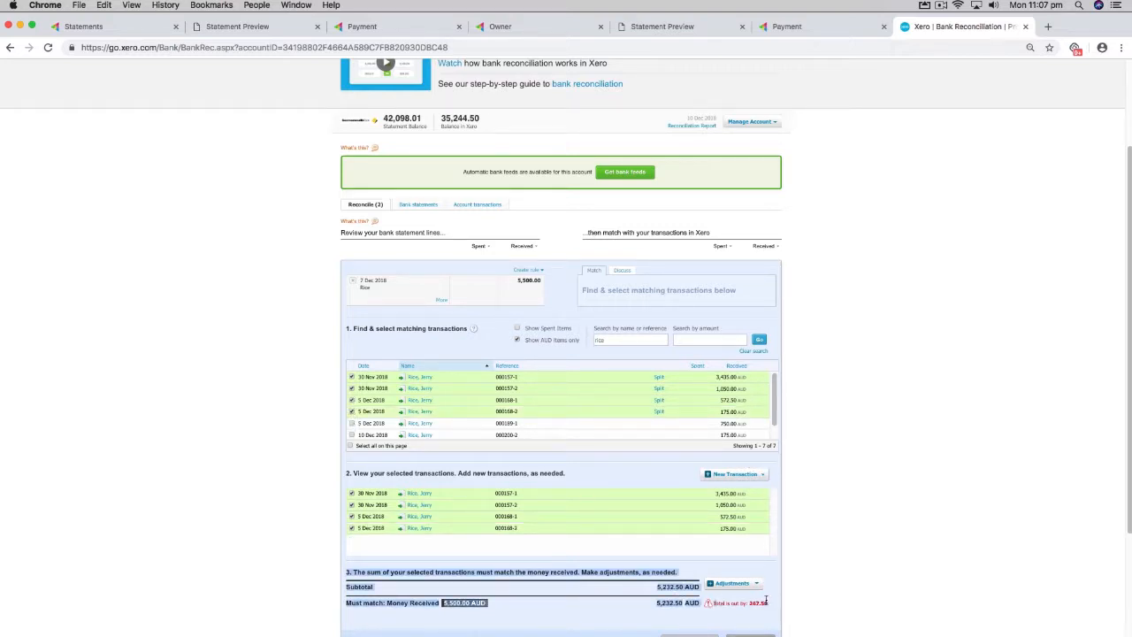
left_click(351, 423)
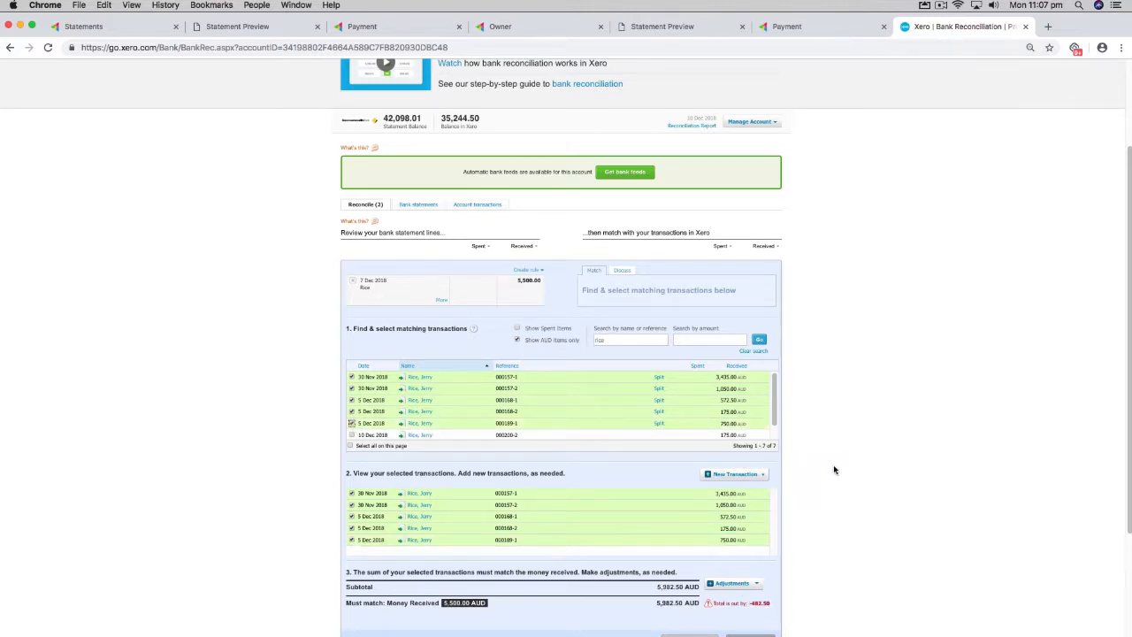
scroll(834, 465, "down", 1)
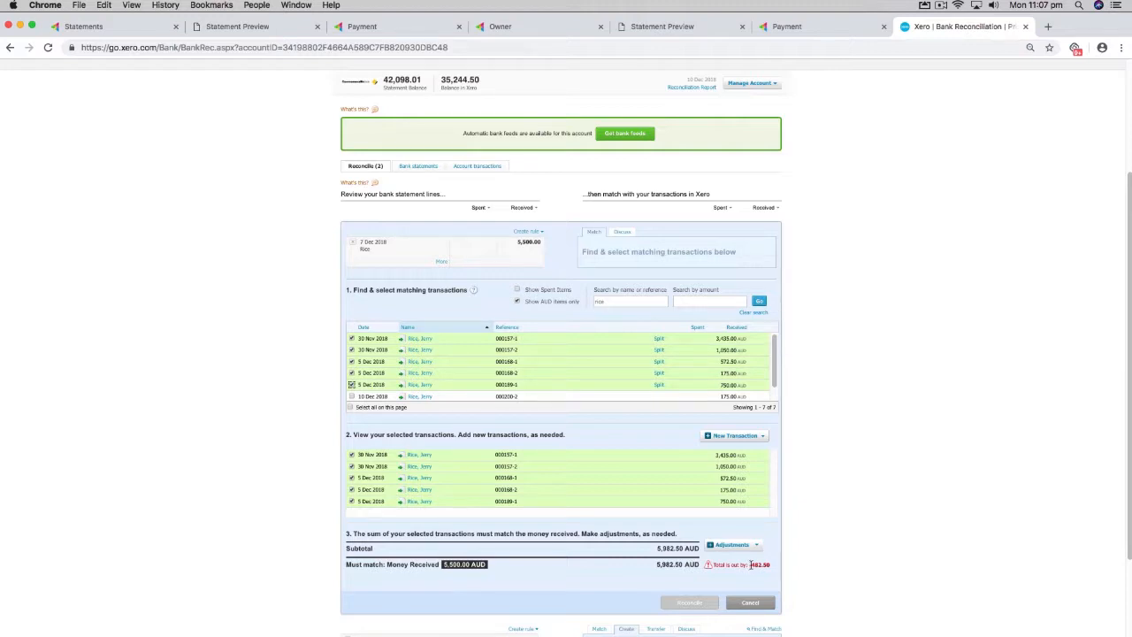
Step: Split the 750.00 transaction with a part payment of 267.50 and reconcile the 5,500.00 bank line
left_click_drag(518, 241, 528, 241)
left_click(659, 385)
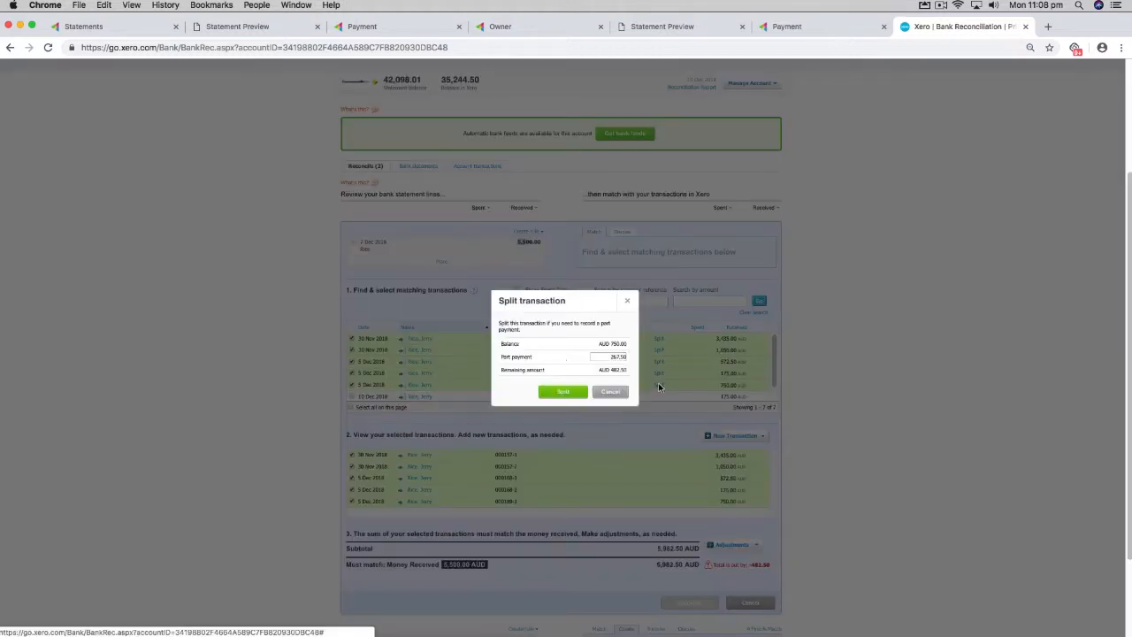
left_click_drag(609, 356, 631, 357)
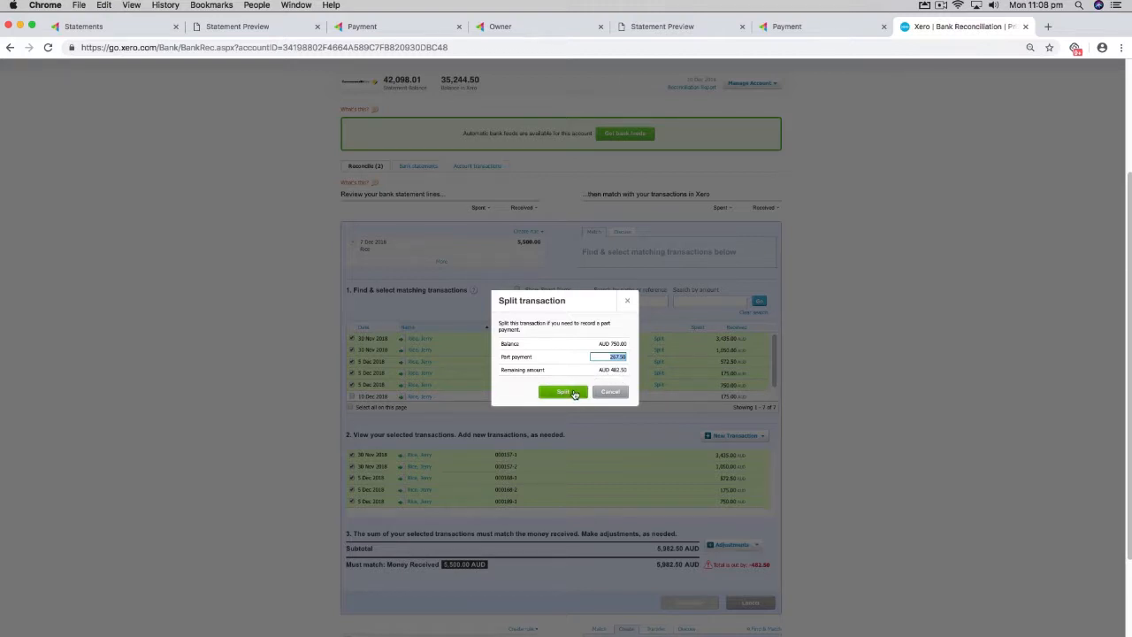
left_click(574, 394)
scroll(595, 373, "down", 2)
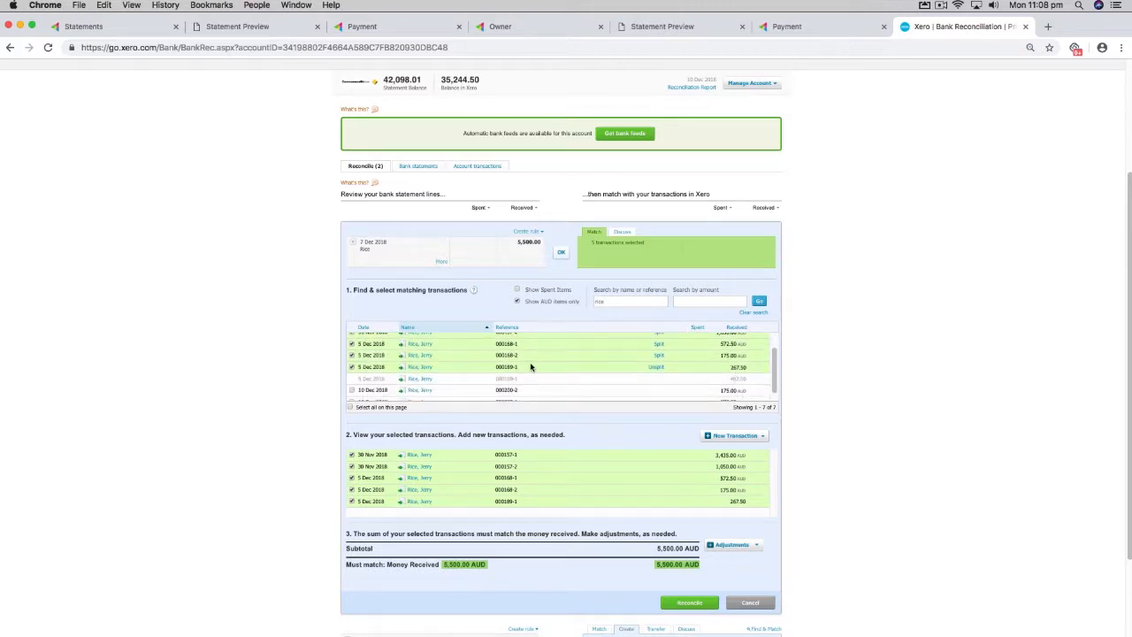
scroll(604, 390, "down", 1)
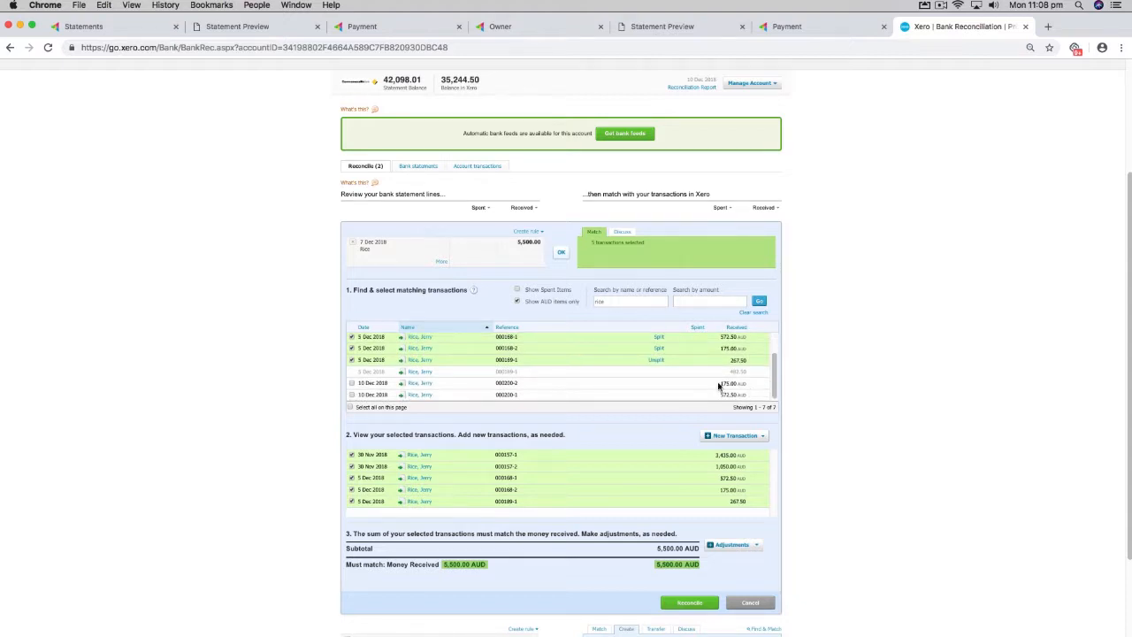
scroll(823, 399, "down", 3)
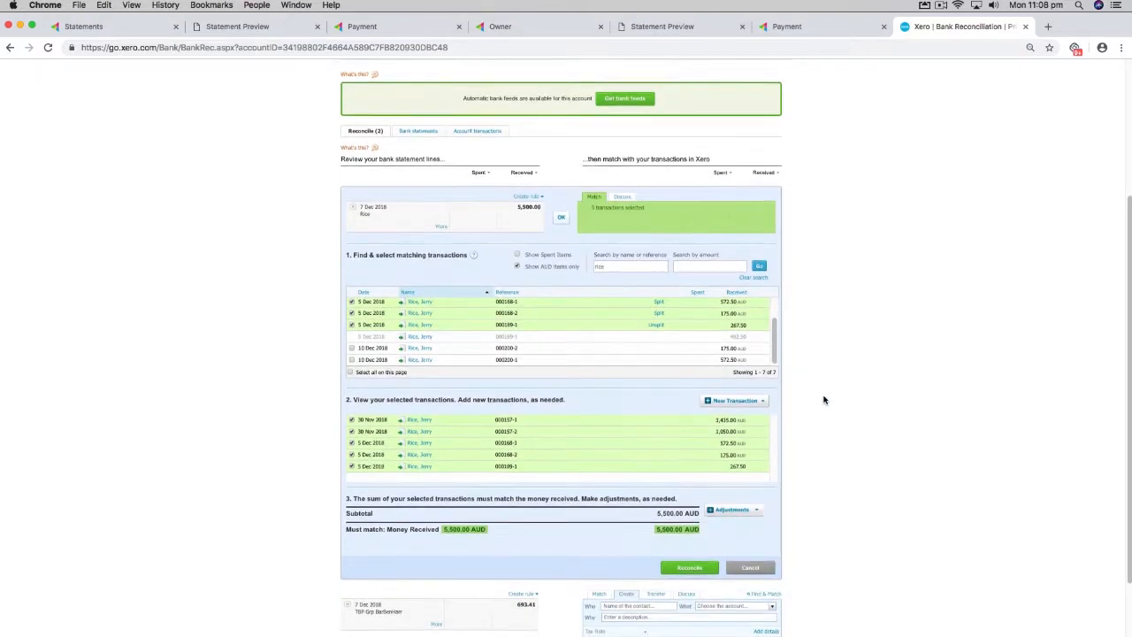
left_click(690, 490)
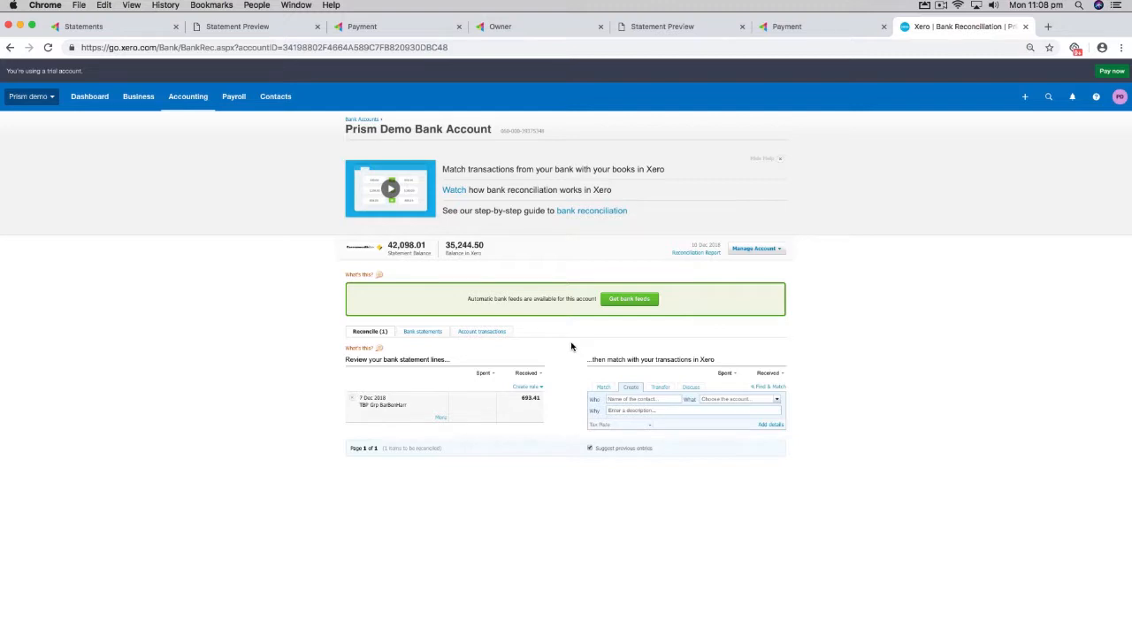
Step: Switch to the Prism statements page and run the synchronisation to Xero
left_click(159, 32)
left_click(1076, 133)
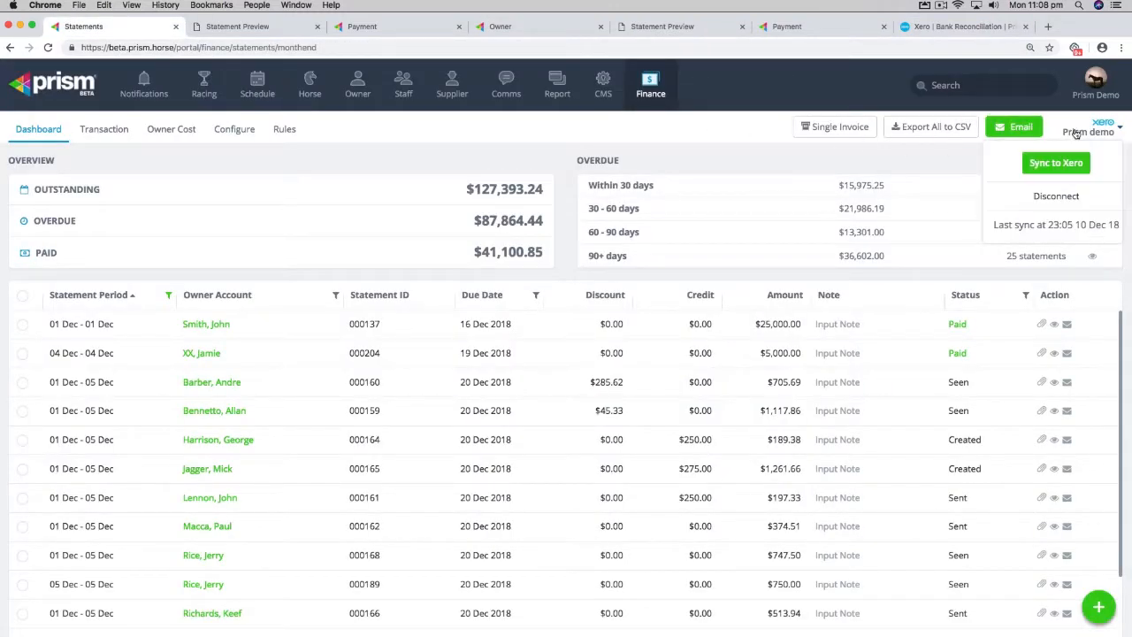
left_click(1055, 164)
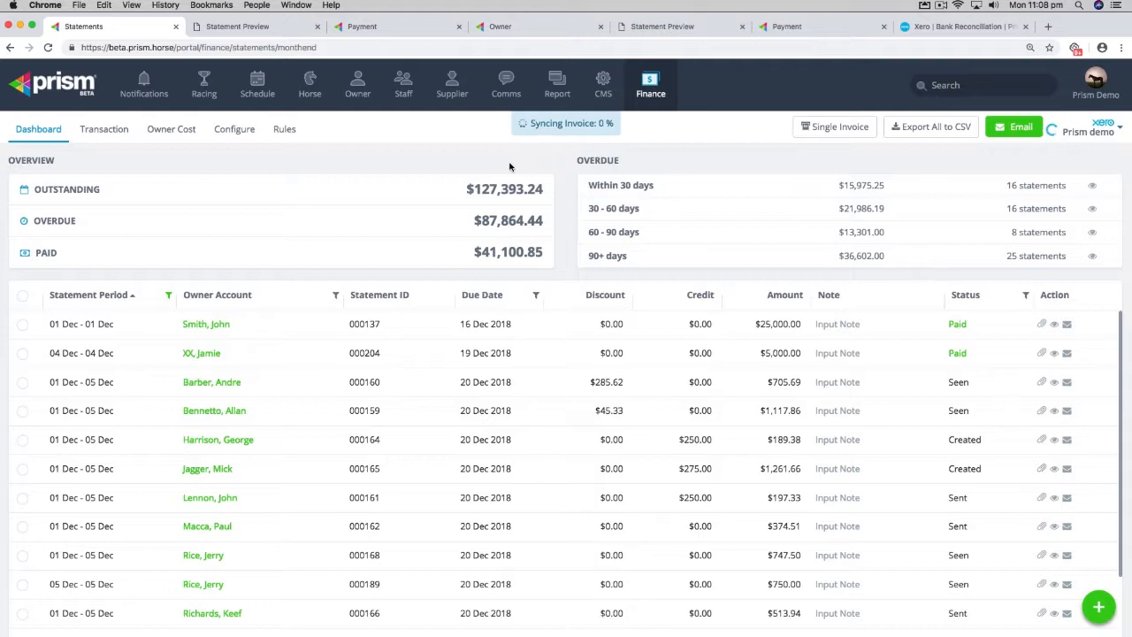
Step: Find the owner by surname in Prism's owner list, reload the page and open their account history
left_click(367, 92)
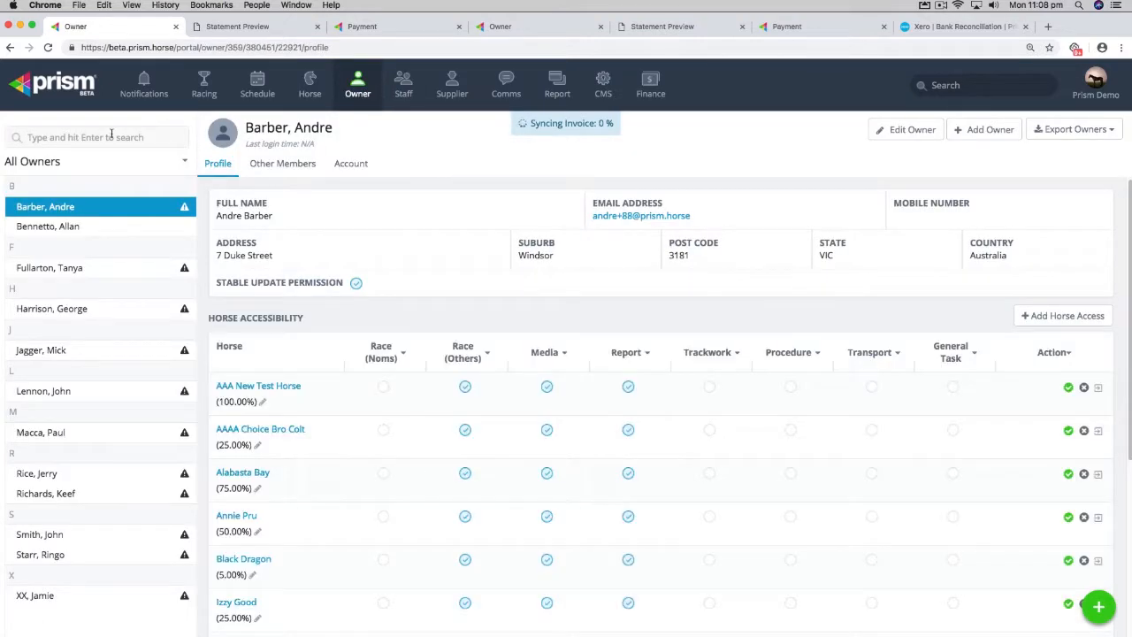
type("rice")
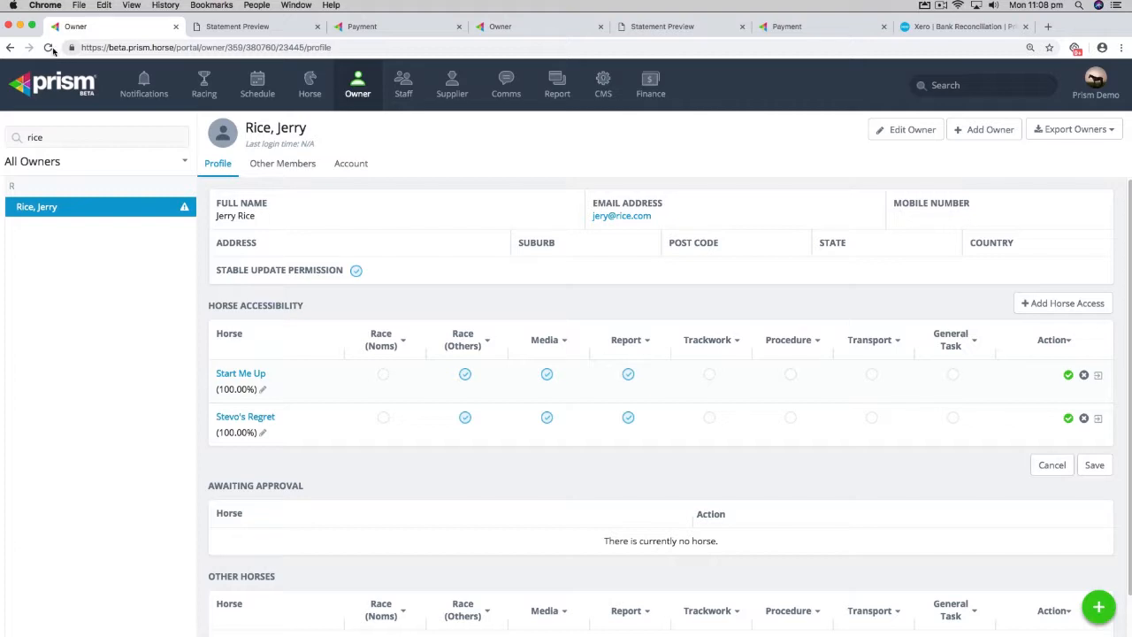
left_click(49, 48)
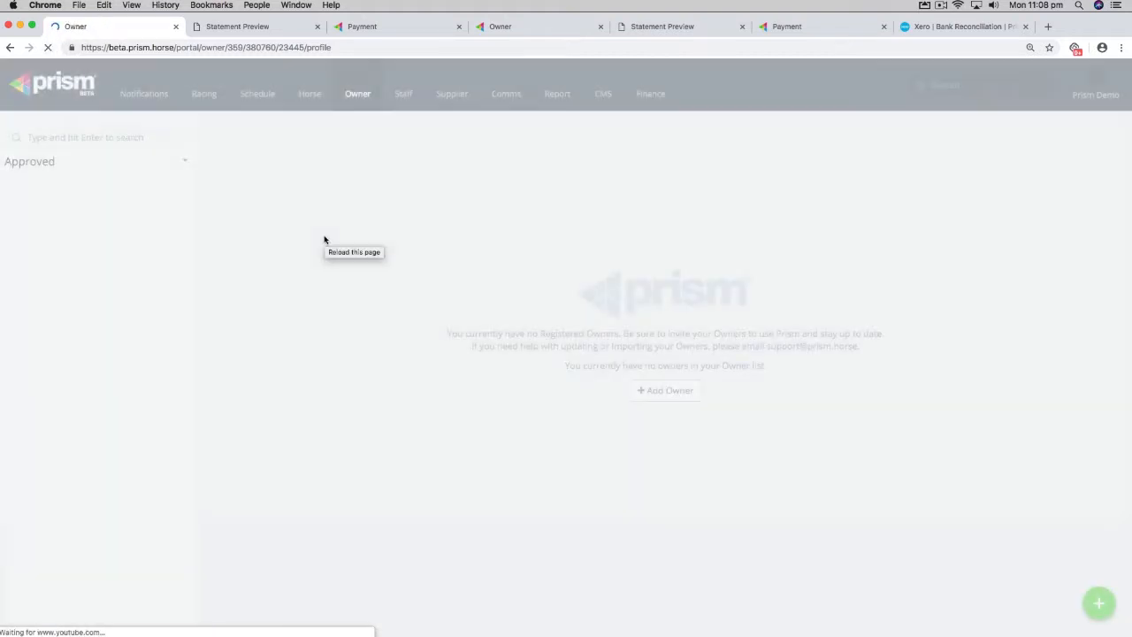
left_click(351, 164)
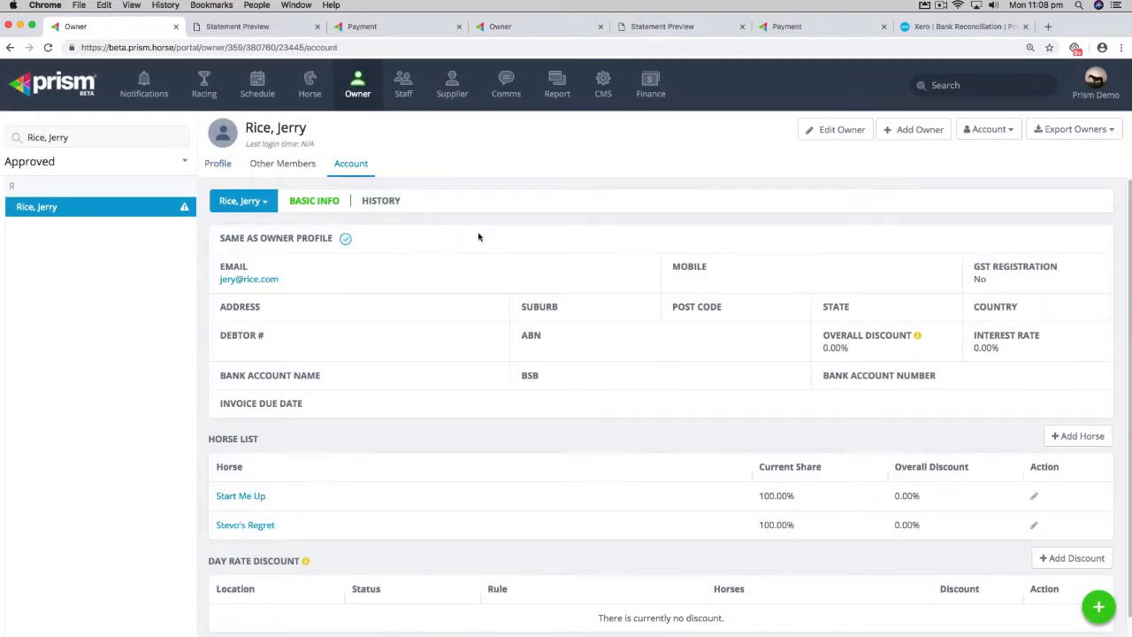
left_click(383, 205)
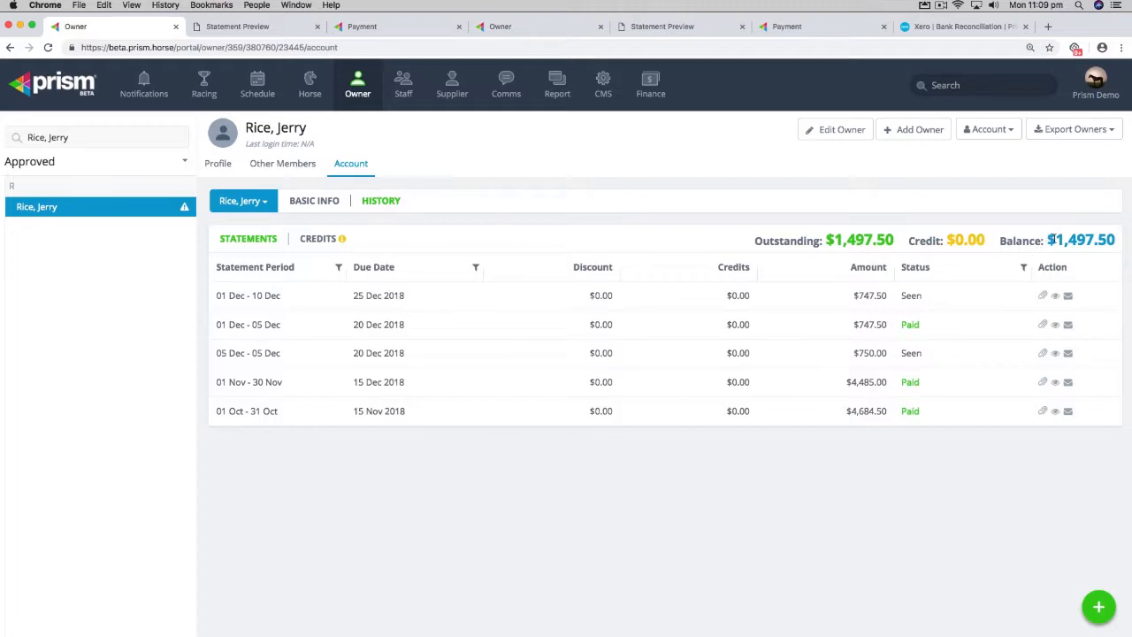
Step: Check the owner's remaining balance, the 07 Dec 2018 payments under credits and the outstanding amount
left_click_drag(1056, 237, 1086, 239)
left_click(321, 239)
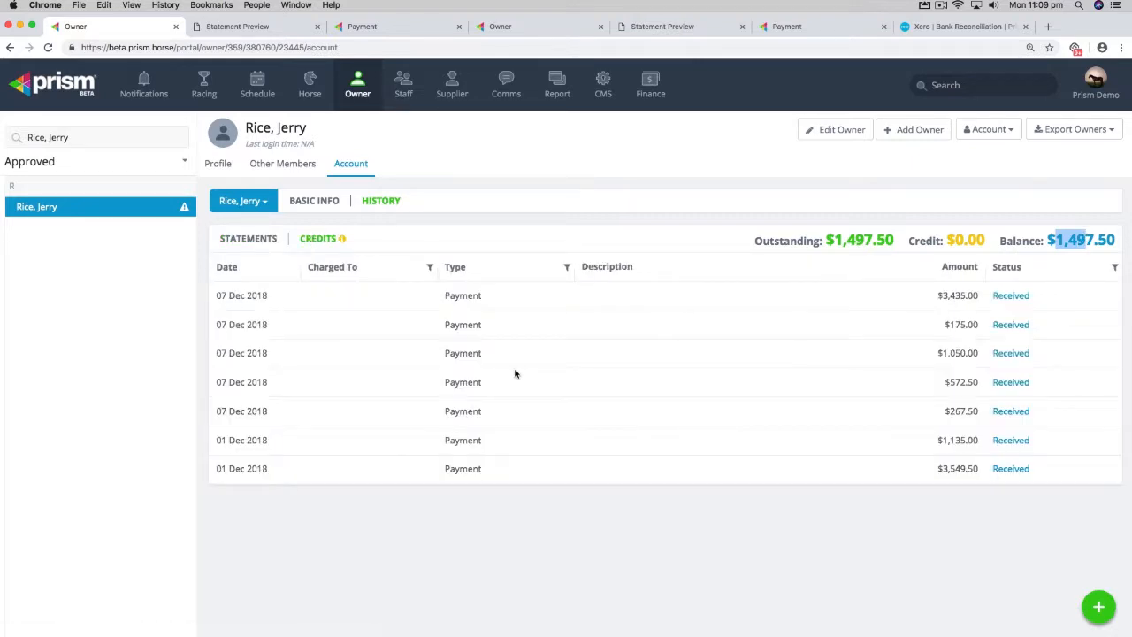
left_click_drag(997, 412, 933, 298)
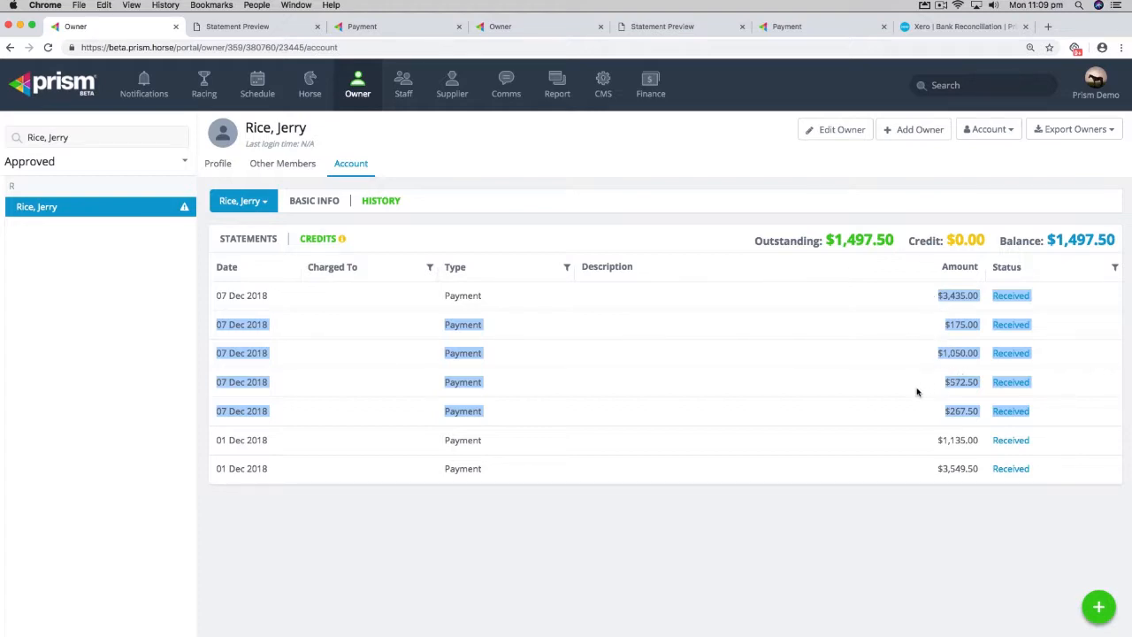
left_click_drag(831, 241, 894, 241)
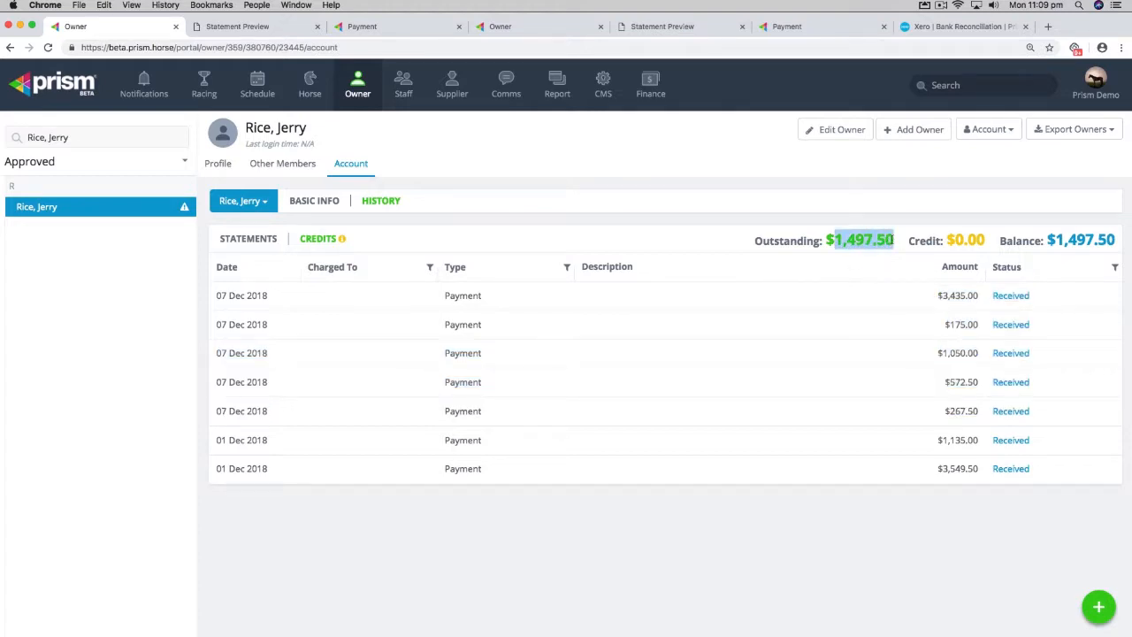
left_click(723, 209)
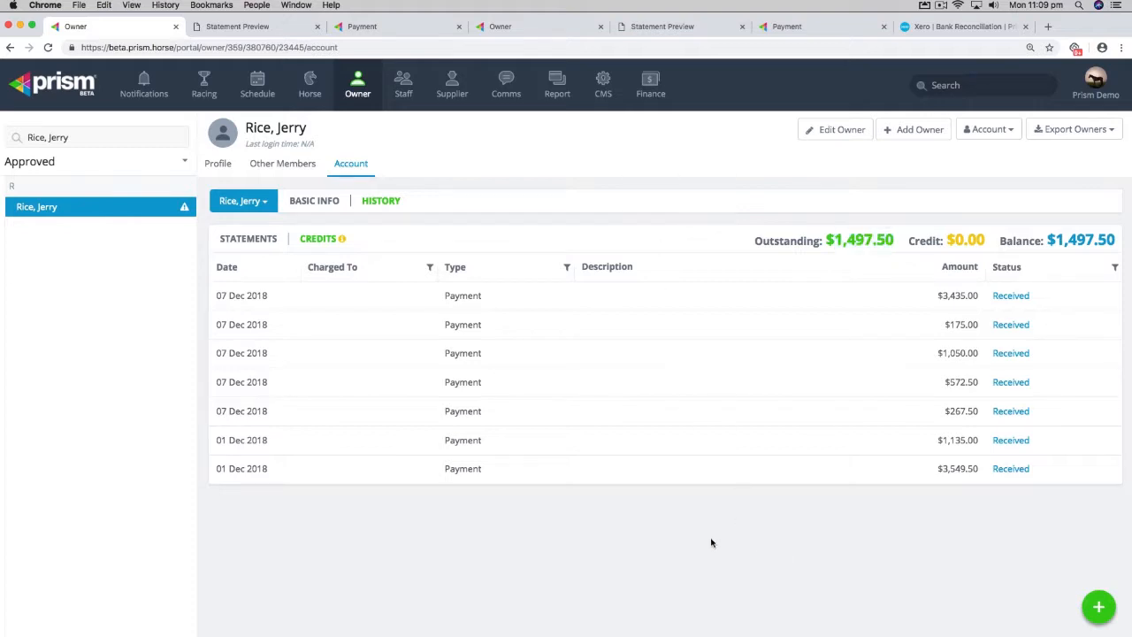
Step: Switch to Xero, search for the first owner's transactions for the 693.41 bank line and select the 7 Dec 2018 one of 5.00
left_click(967, 32)
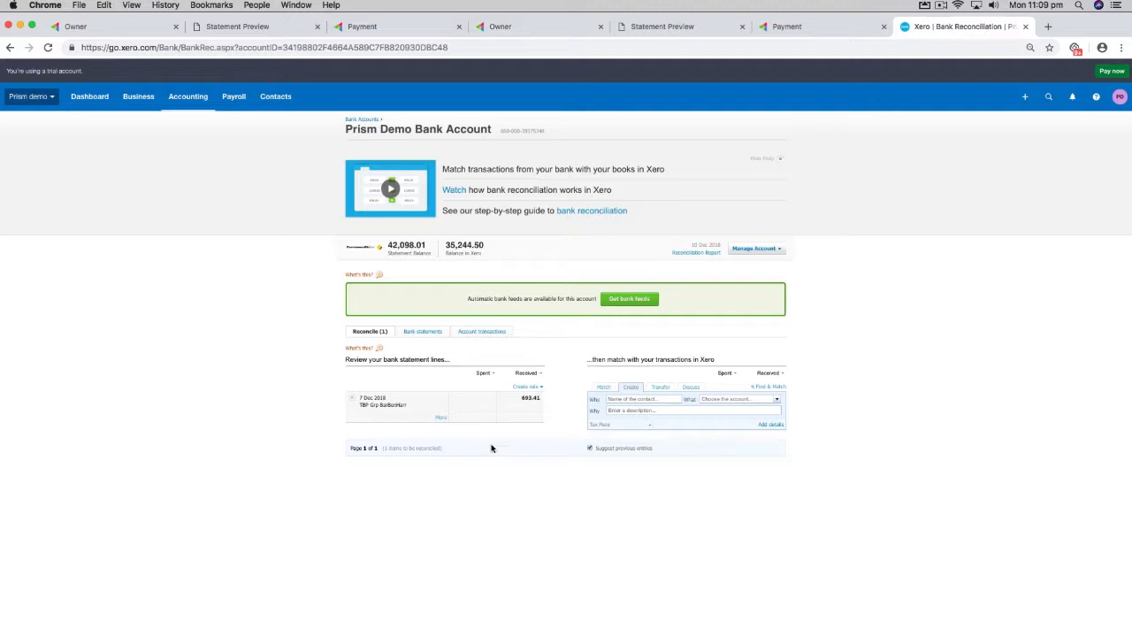
left_click(604, 391)
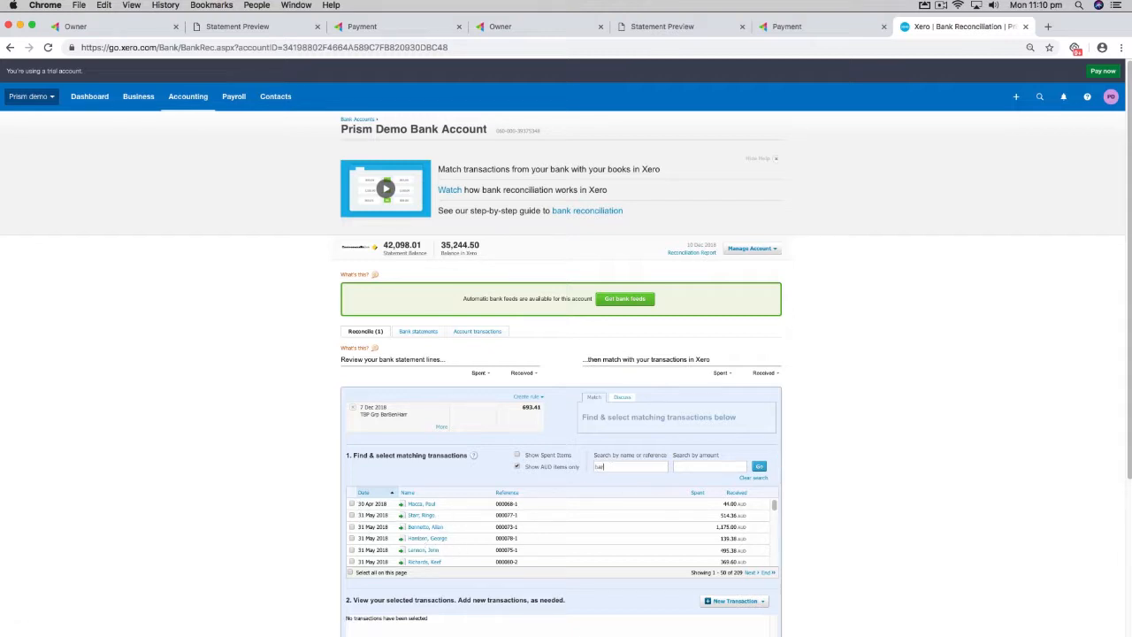
key("Return")
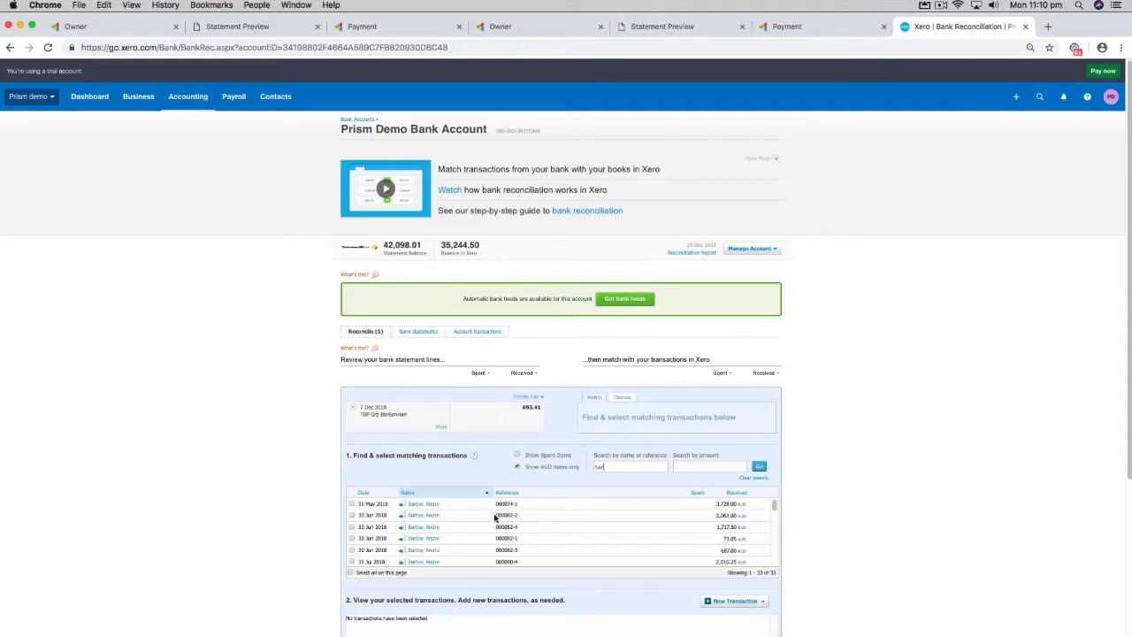
scroll(385, 526, "down", 5)
scroll(385, 526, "down", 2)
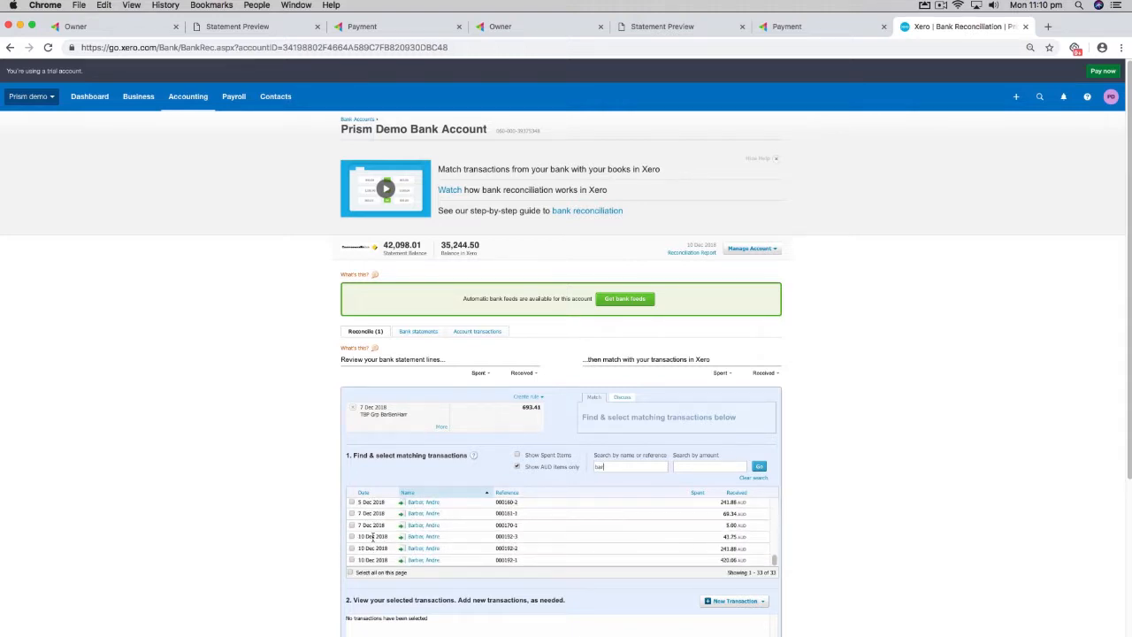
left_click(352, 525)
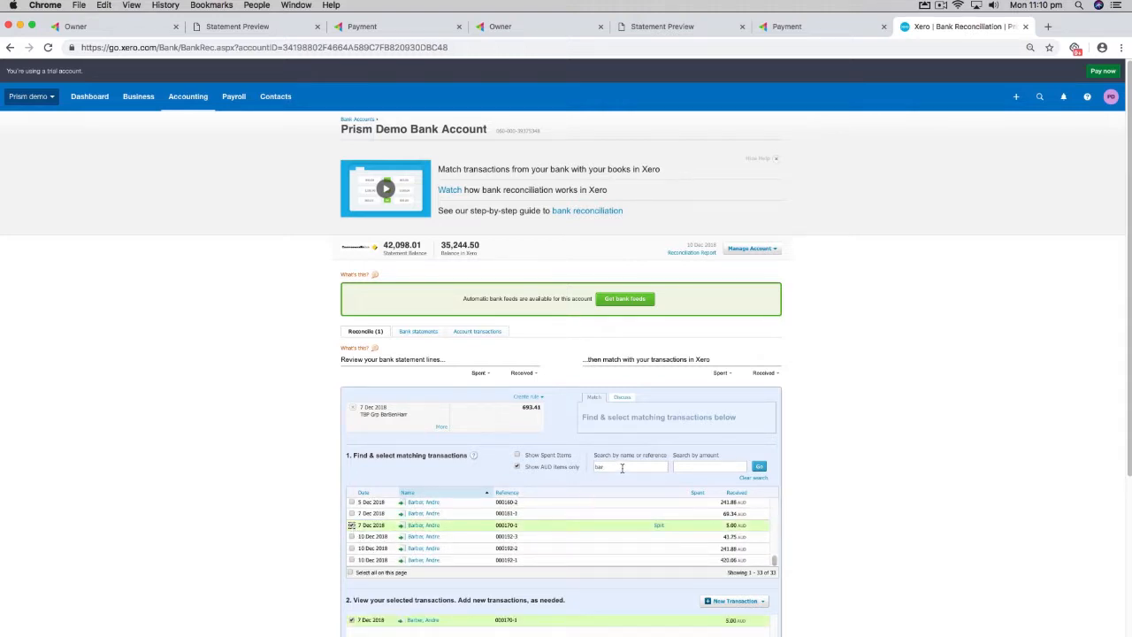
Step: Search by the second owner's surname and add their 7 Dec 2018 transaction of 190.69 to the match
type("bennett")
key("Return")
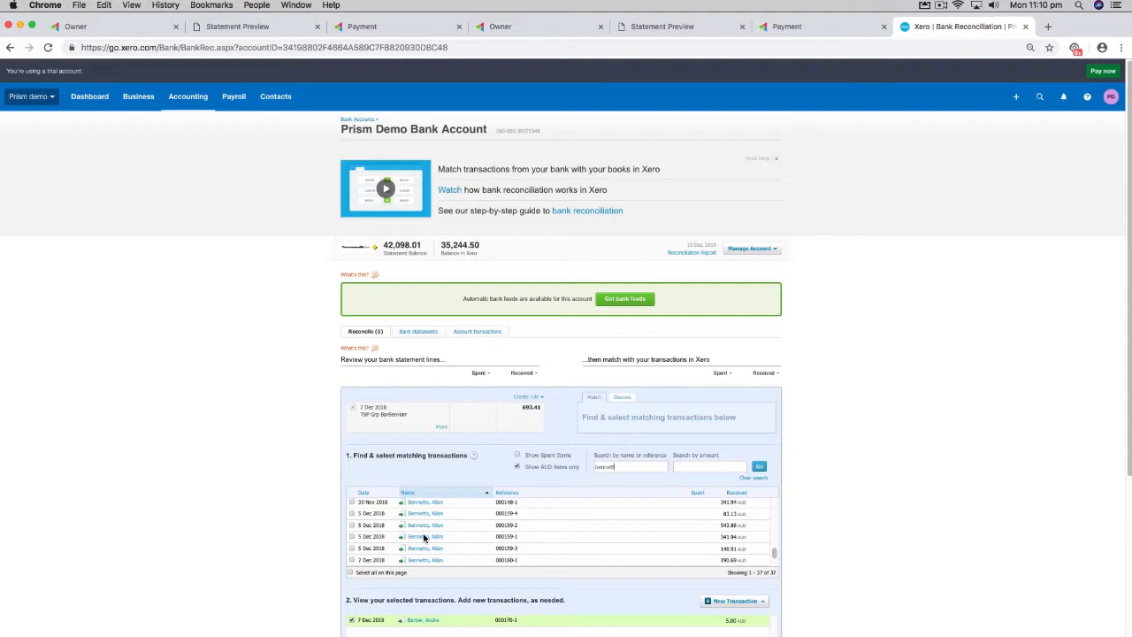
left_click(351, 560)
Step: Search by the third owner's surname and add their 7 Dec 2018 transaction of 433.38 to the match
left_click_drag(637, 467, 596, 466)
type("harris")
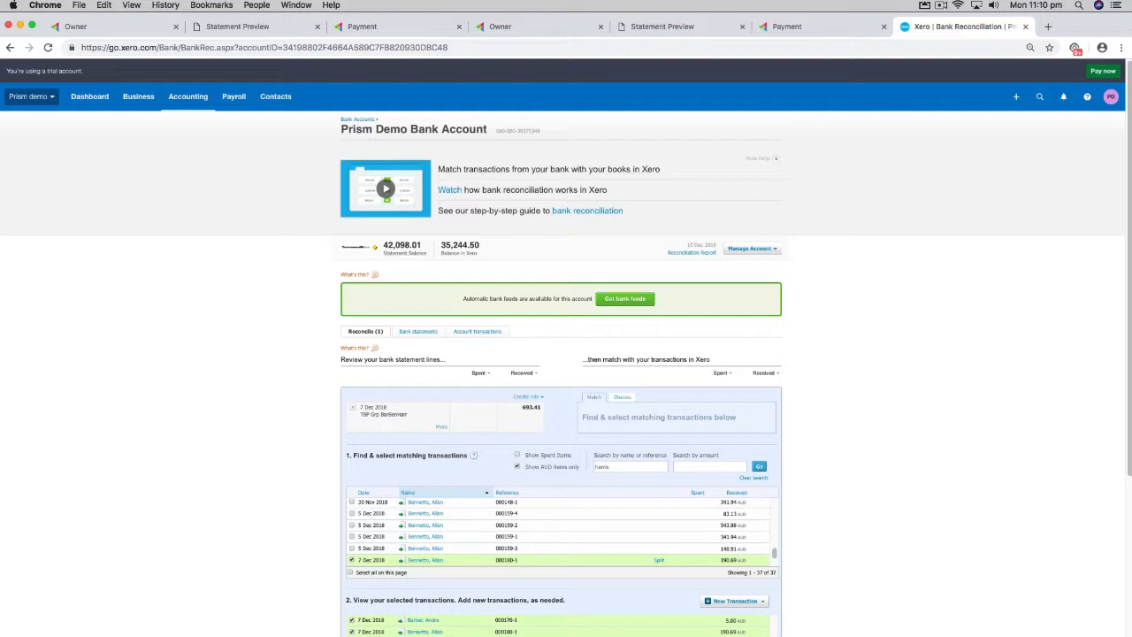
key("Return")
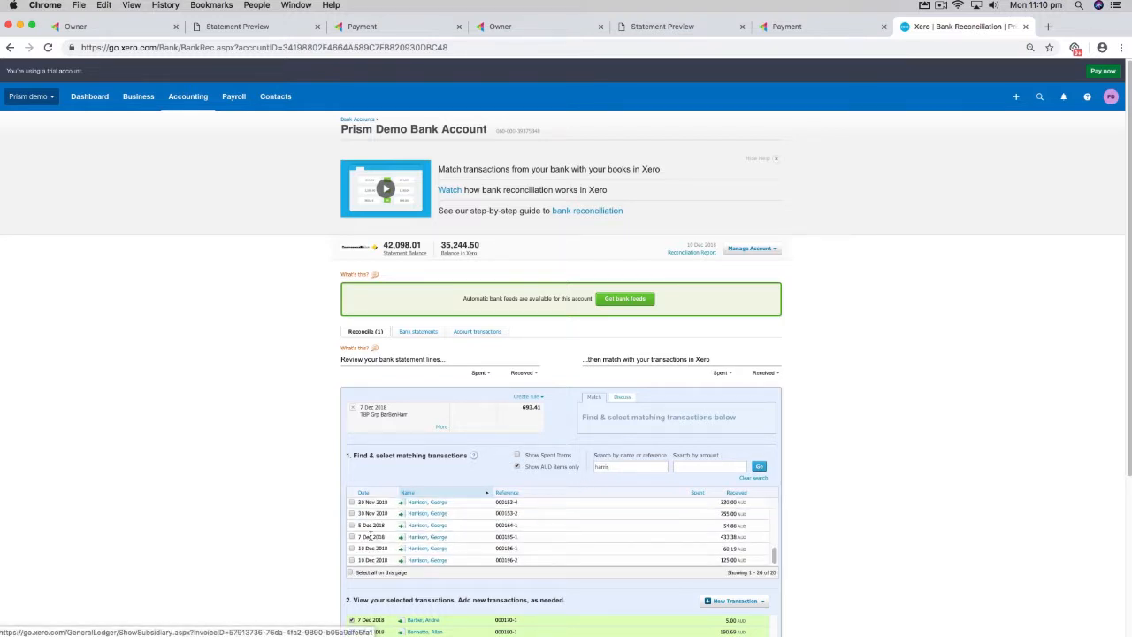
left_click(352, 536)
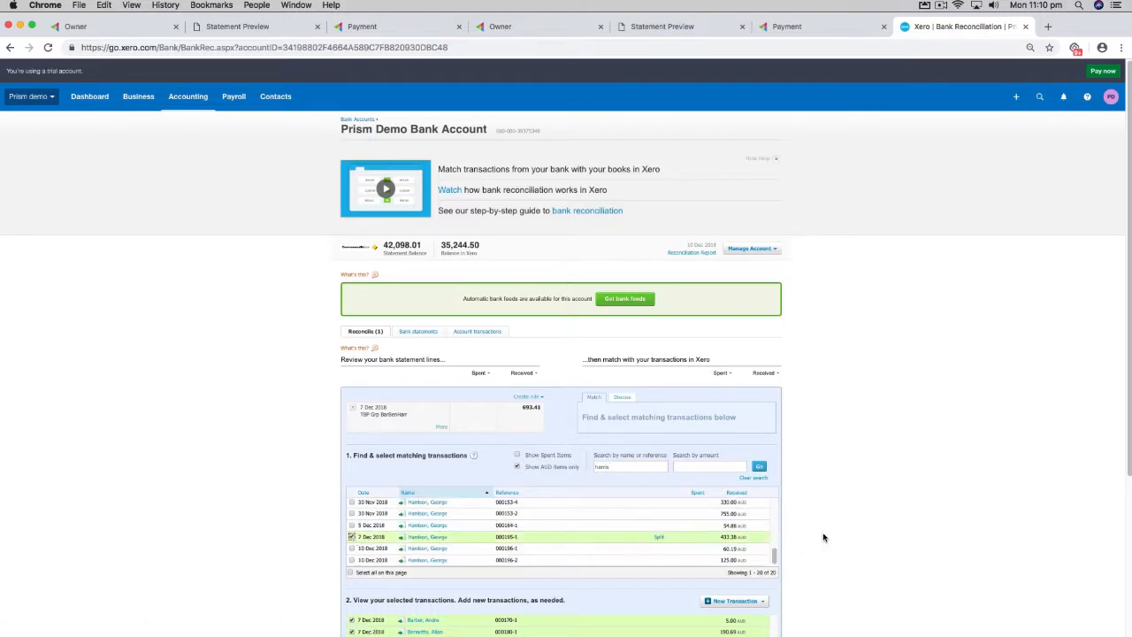
Step: Remove the first owner's 5.00 transaction from the match and search again by that owner's surname
scroll(836, 534, "down", 5)
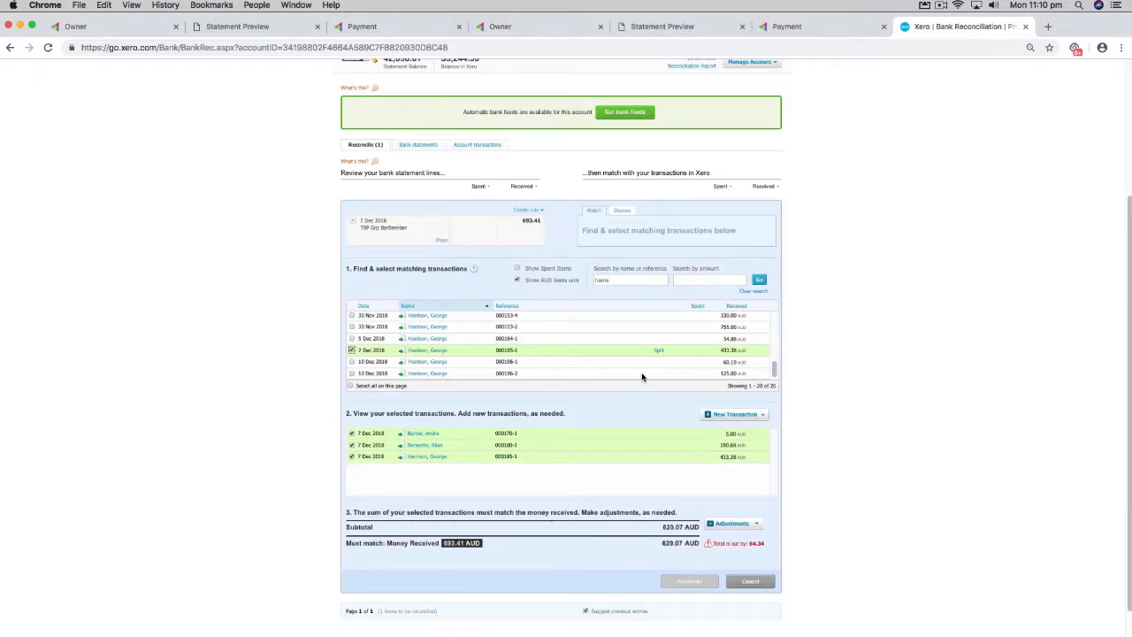
left_click(351, 434)
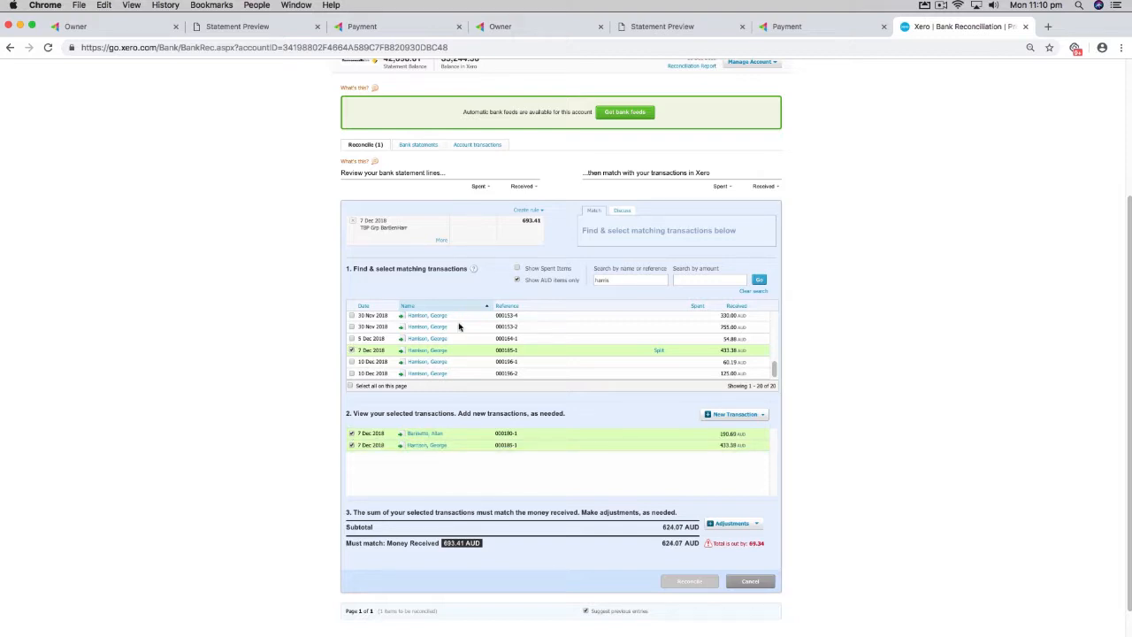
left_click_drag(646, 281, 580, 280)
type("barb")
key("Return")
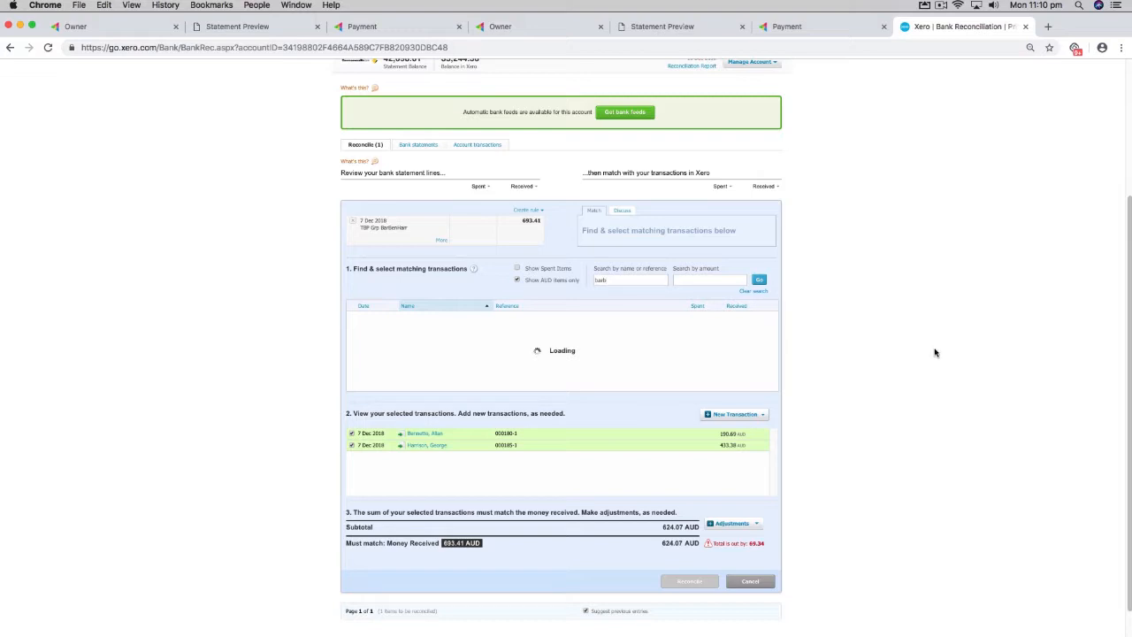
Step: Add the first owner's 7 Dec 2018 transaction of 69.34 to the match and reconcile the 693.41 bank line
scroll(380, 360, "down", 5)
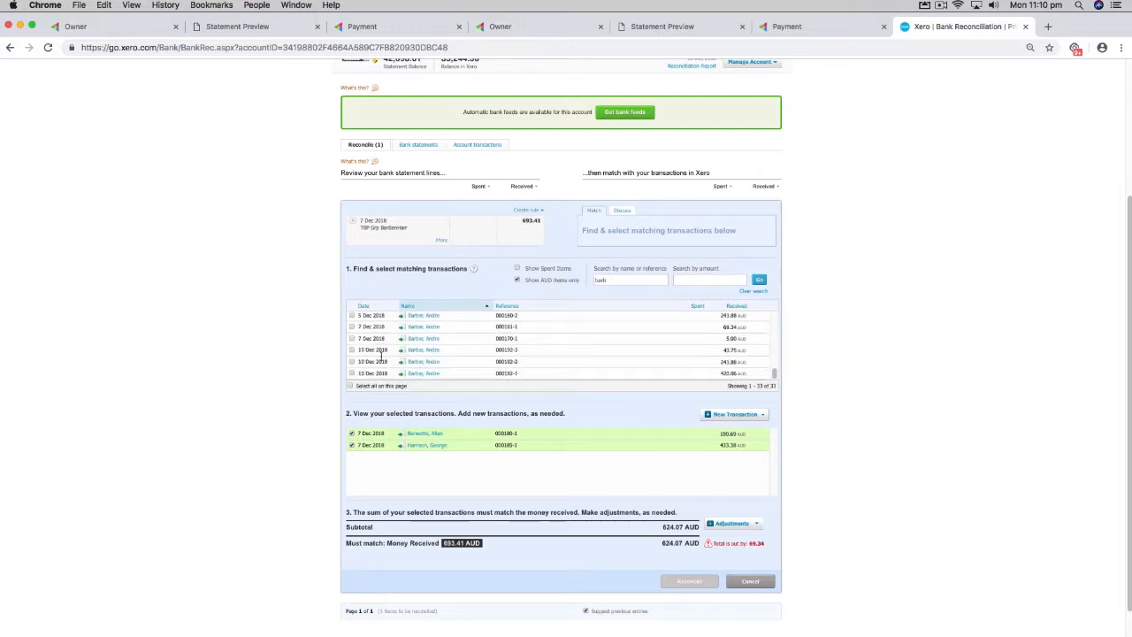
left_click(352, 339)
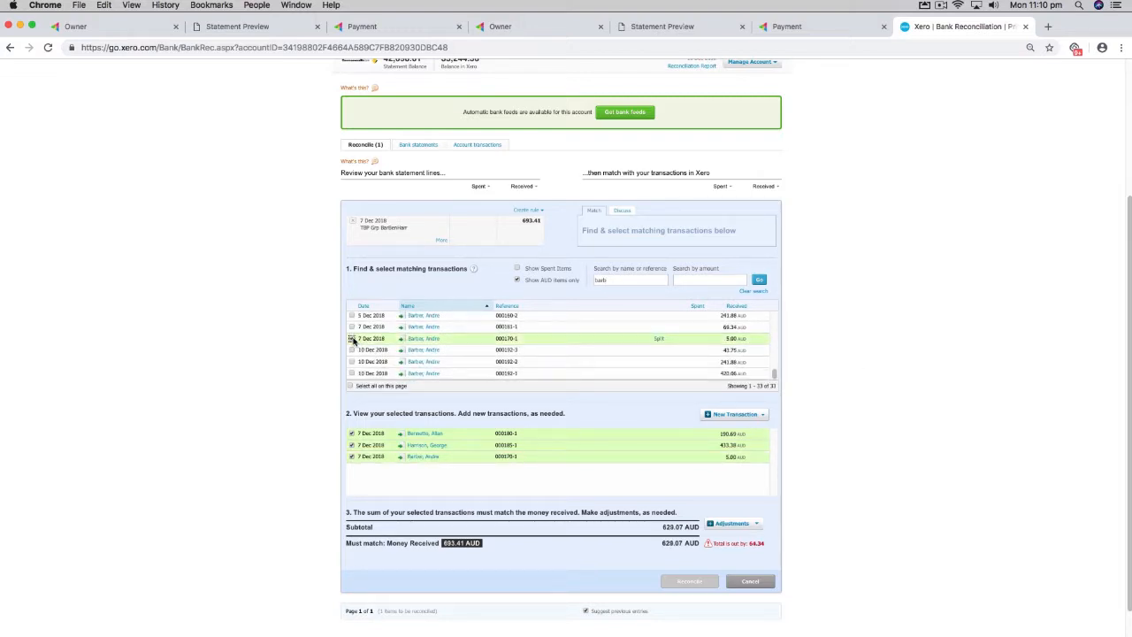
left_click(352, 339)
left_click(352, 326)
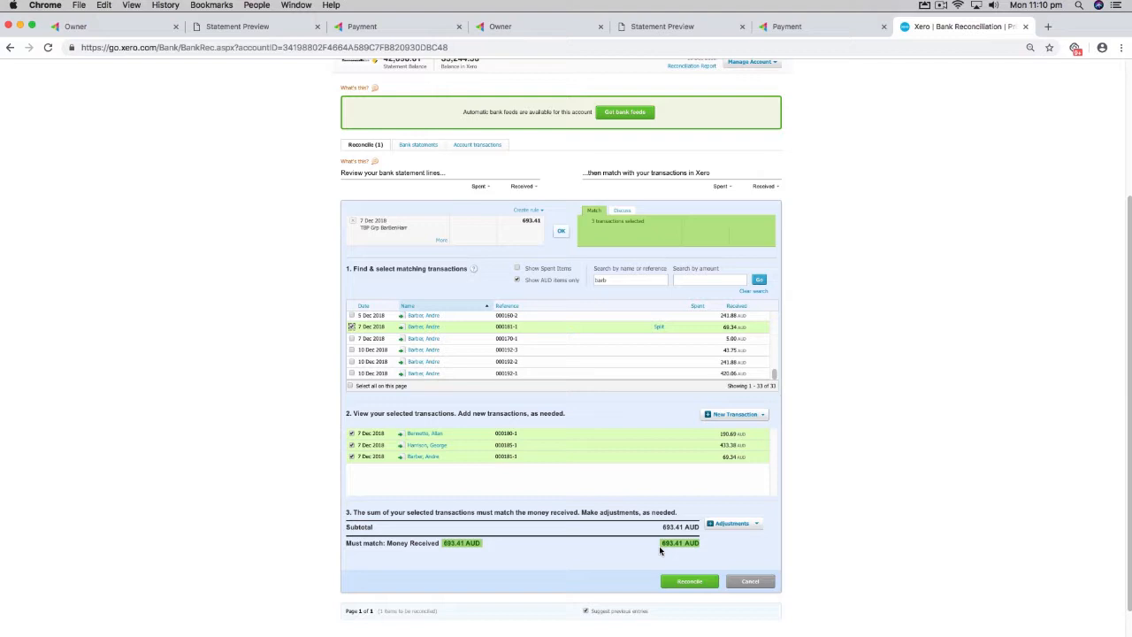
triple_click(706, 549)
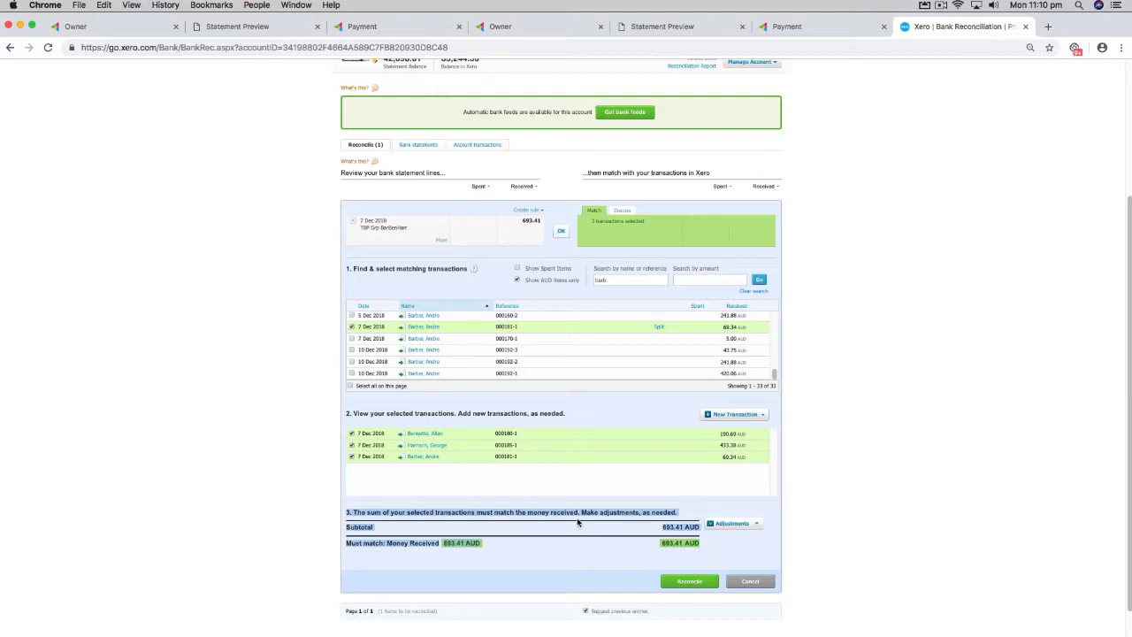
left_click(560, 234)
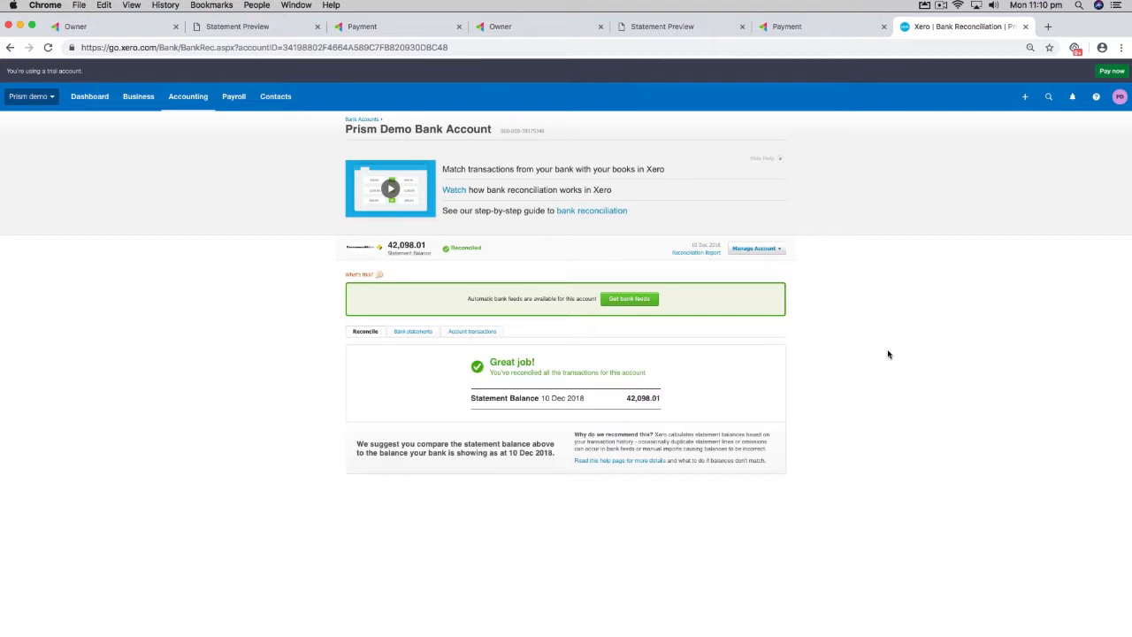
Step: Switch to Prism, open the finance dashboard and start a sync with Xero
left_click(110, 28)
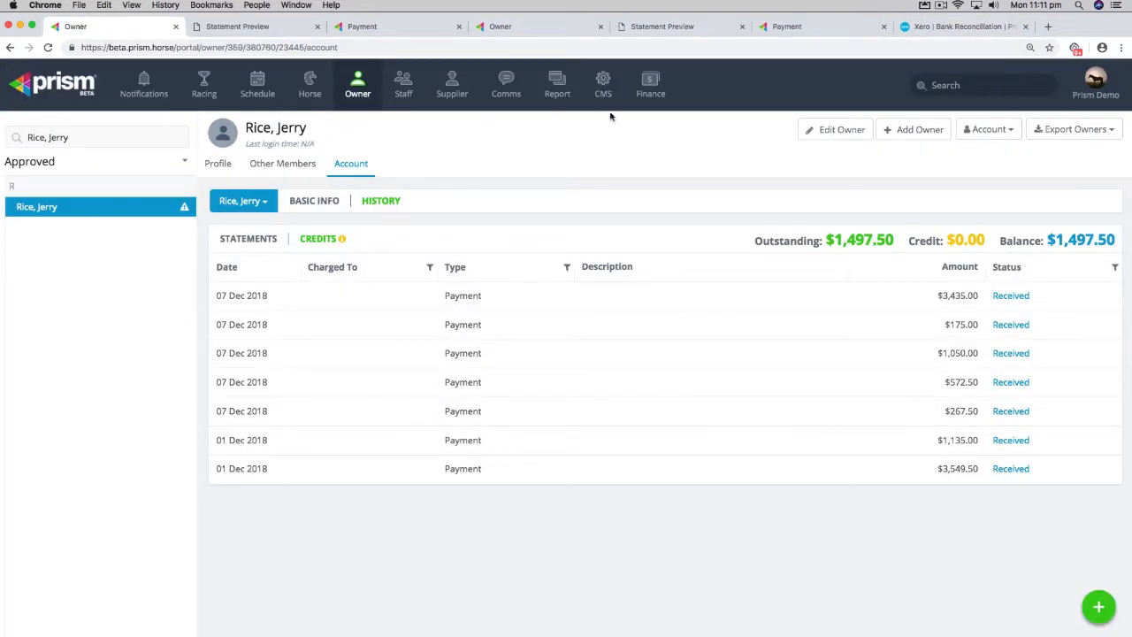
left_click(651, 85)
left_click(1110, 135)
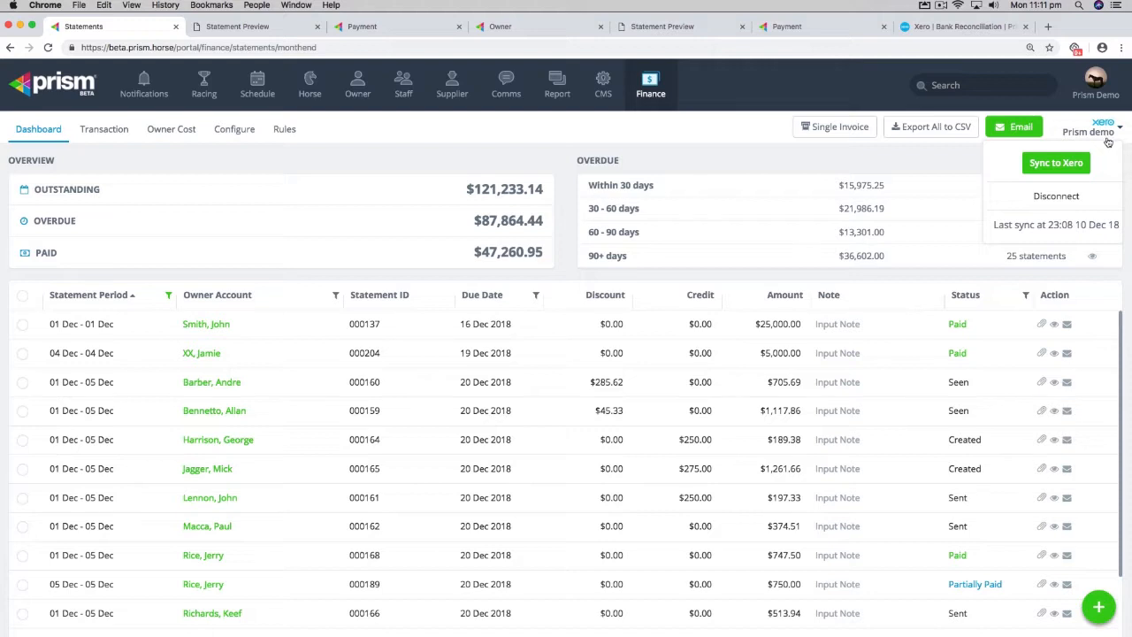
left_click(1074, 164)
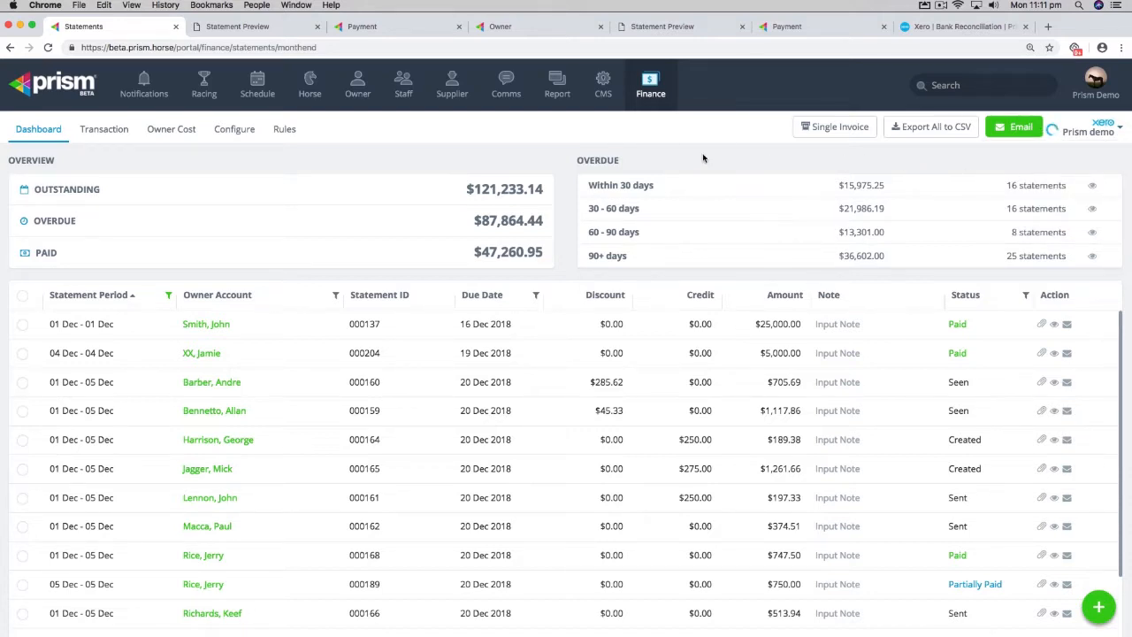
Step: Add the 01 Dec - 10 Dec period to the statement period filter
left_click(168, 296)
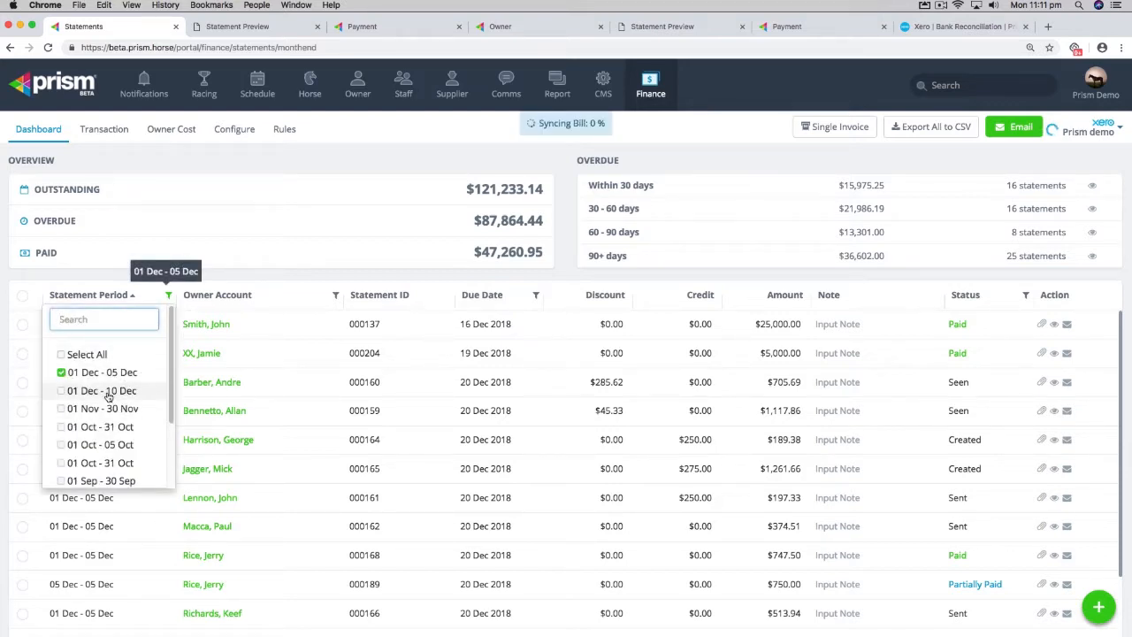
left_click(107, 394)
left_click(341, 264)
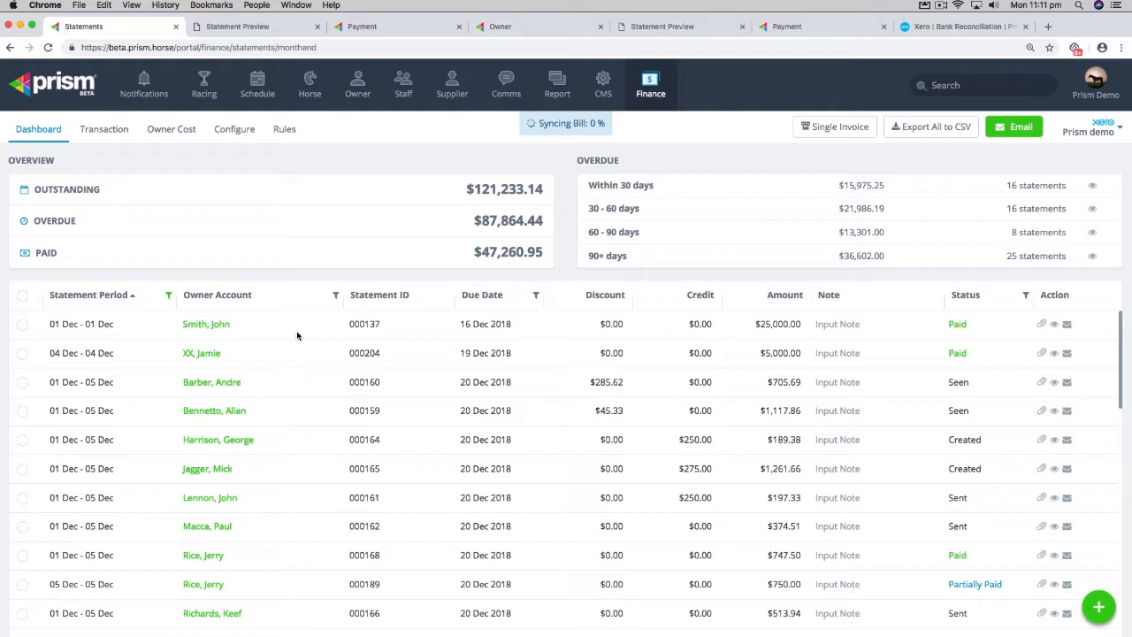
Step: Filter the statements by owner account to the three owners in the group payment
left_click(335, 294)
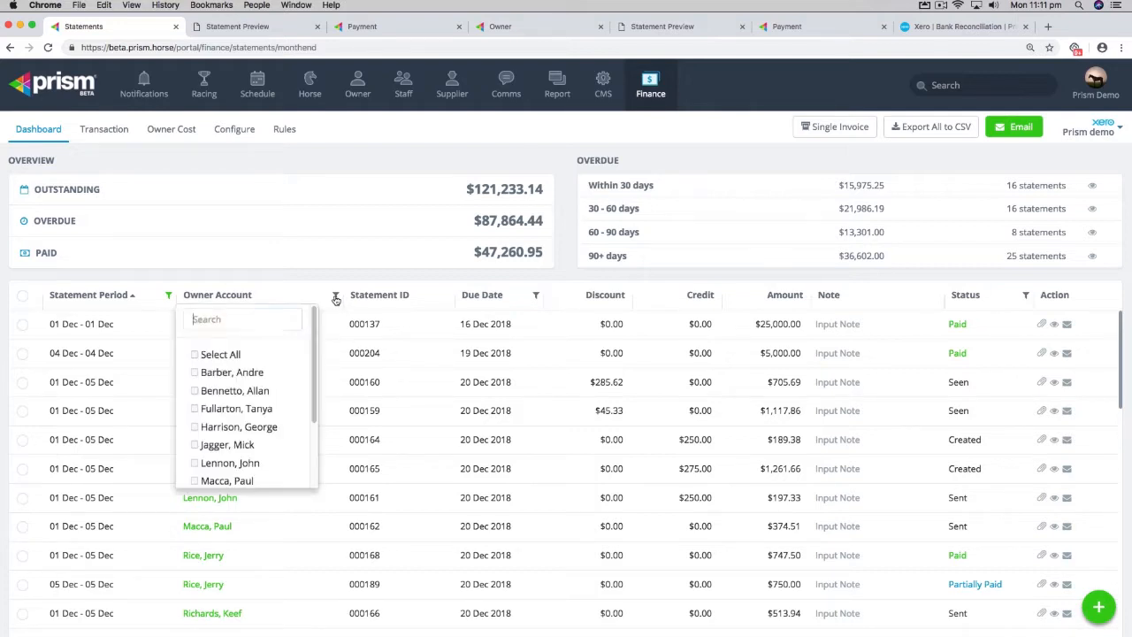
left_click(226, 372)
left_click(222, 390)
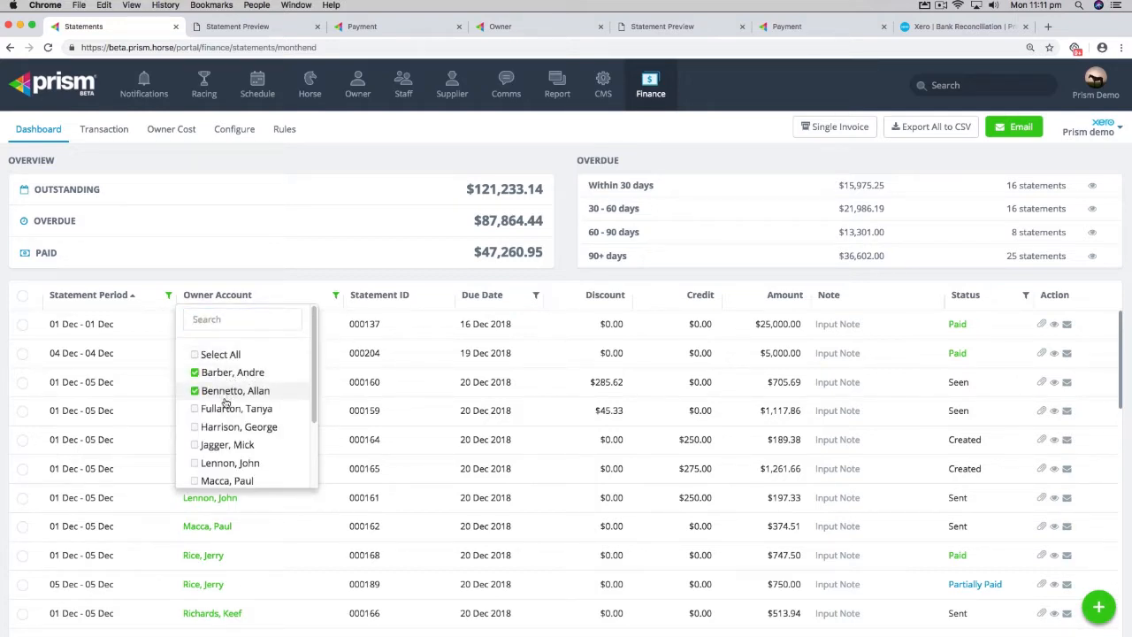
scroll(227, 402, "down", 1)
left_click(227, 406)
left_click(337, 258)
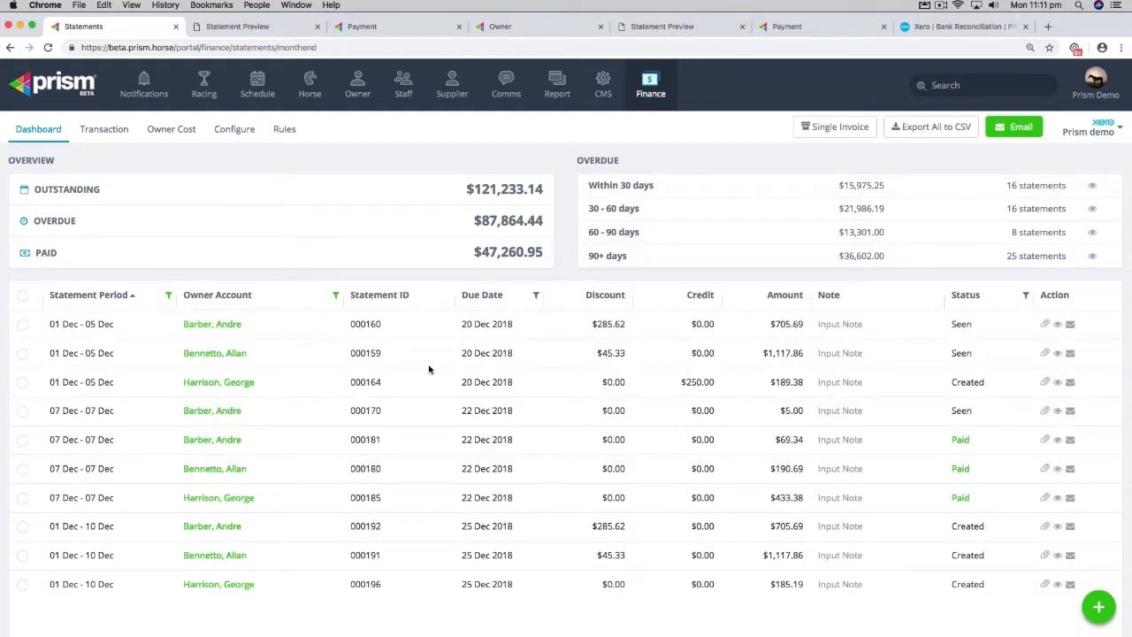
Step: Check the statuses of the three owners' 07 Dec statements of $69.34, $190.69 and $433.38
left_click_drag(49, 439, 982, 505)
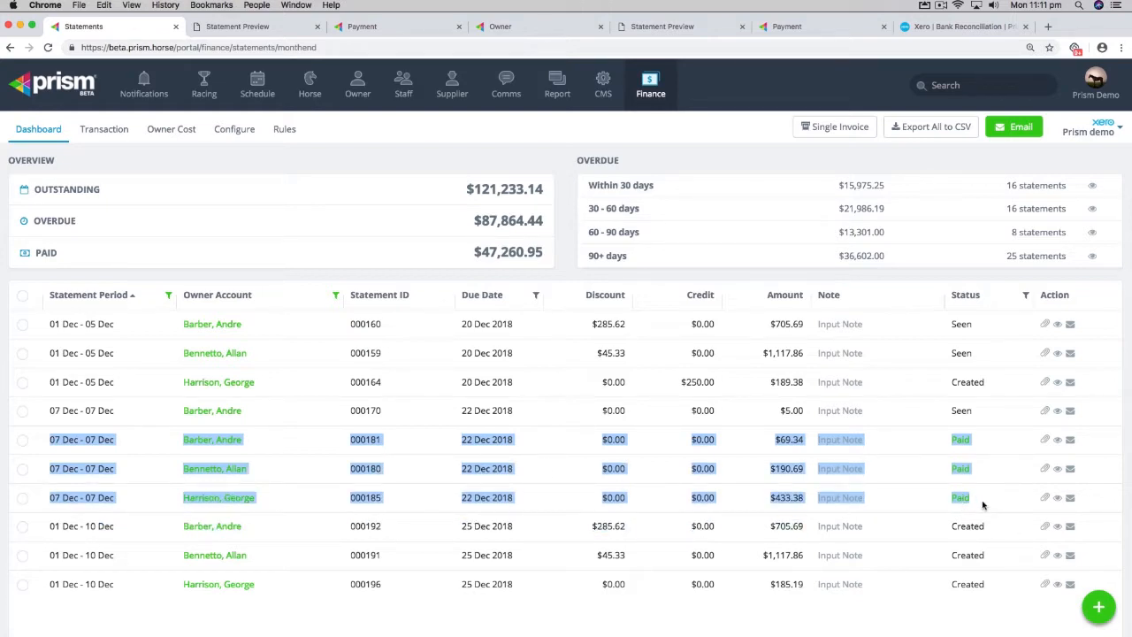
left_click(929, 414)
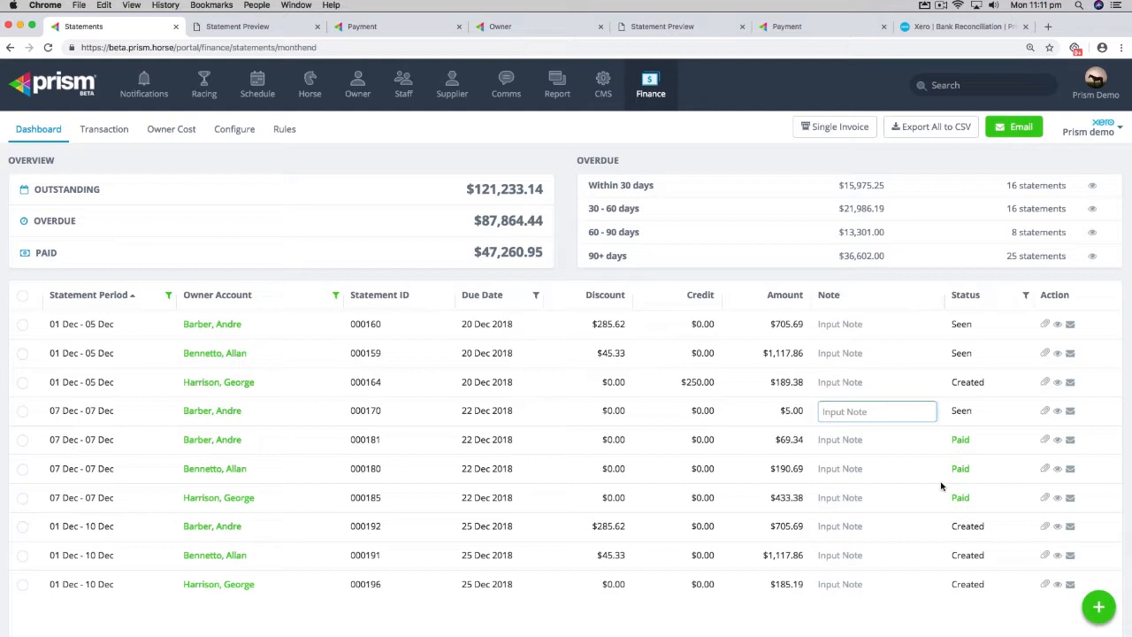
left_click(955, 278)
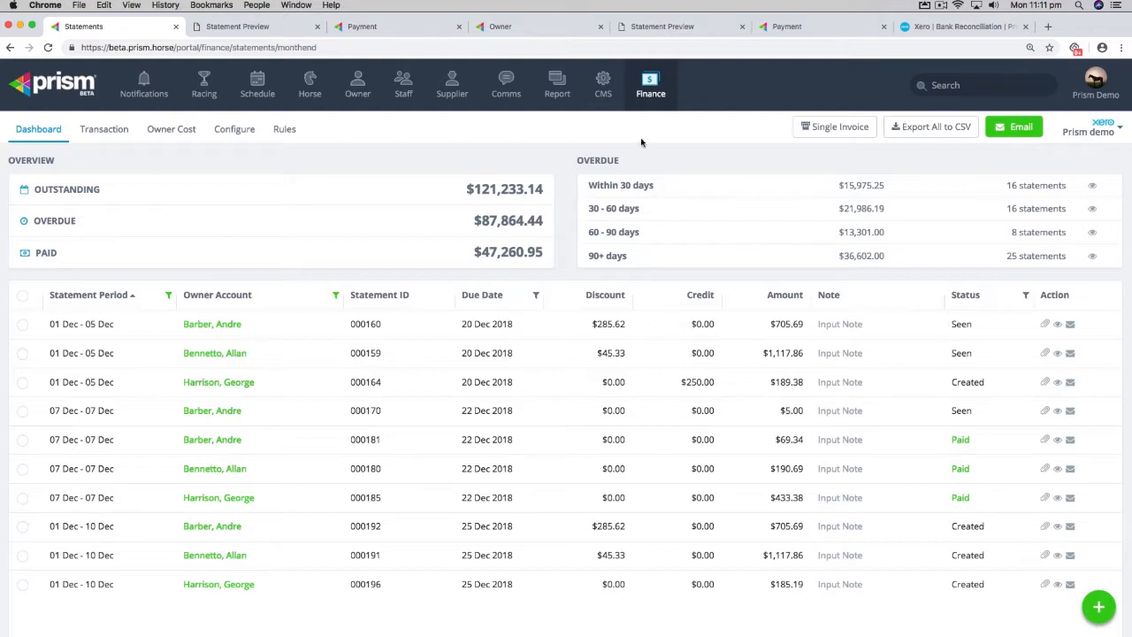